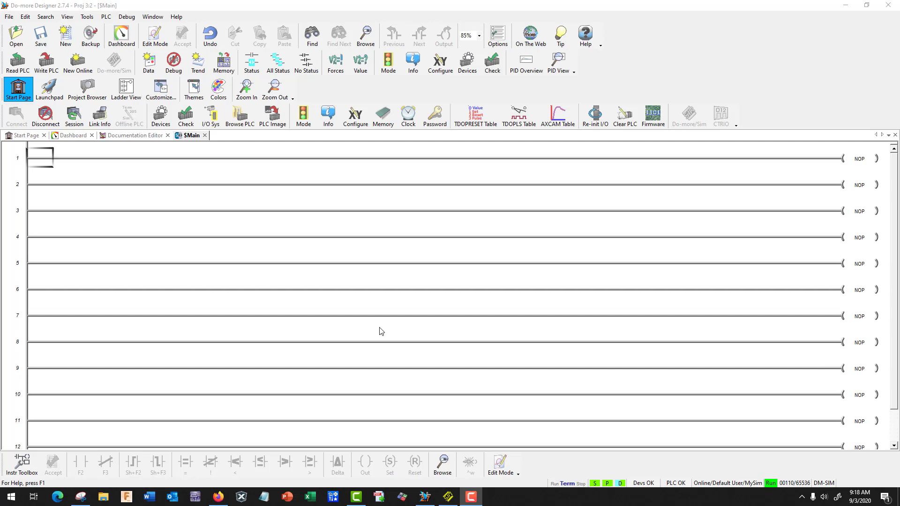
Zoom the empty $Main ladder view in from 85% to 175%.
scroll(381, 330, "up", 3, "ctrl")
scroll(381, 330, "up", 1, "ctrl")
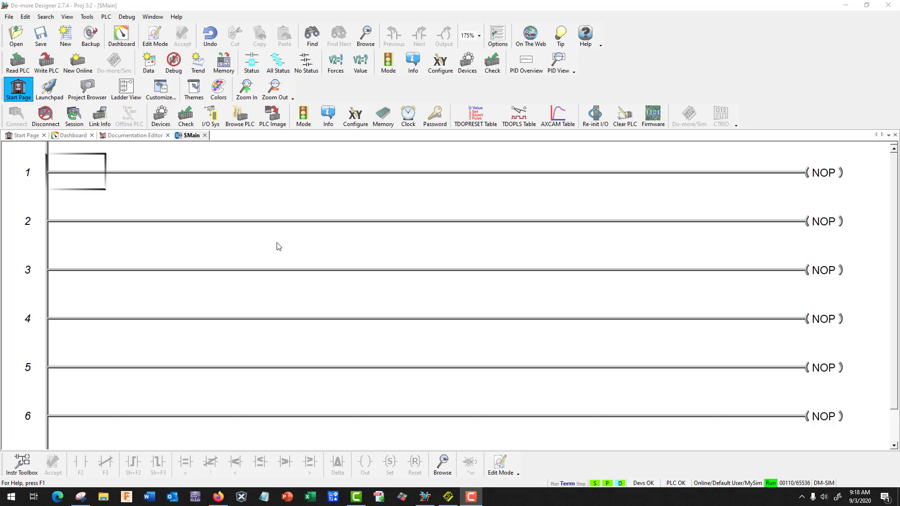
Enter Edit Mode and switch the PLC to Program mode.
left_click(160, 39)
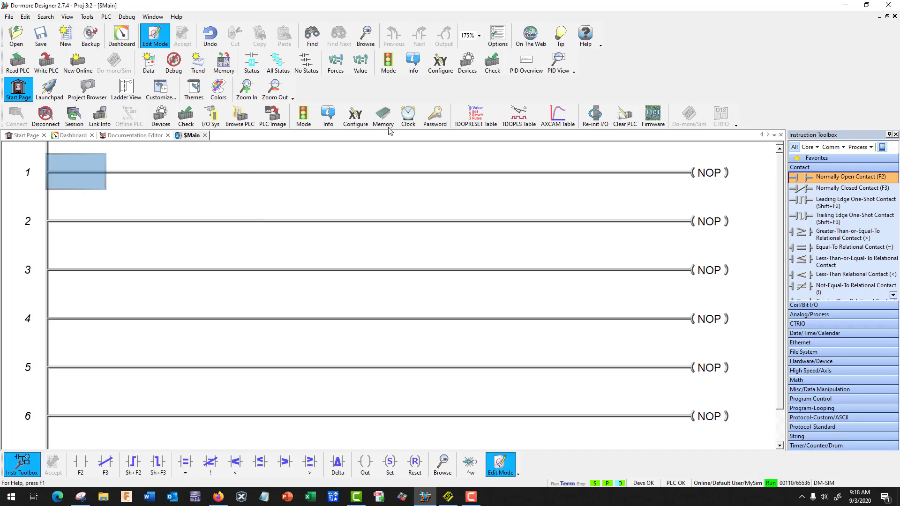
left_click(389, 62)
left_click(419, 249)
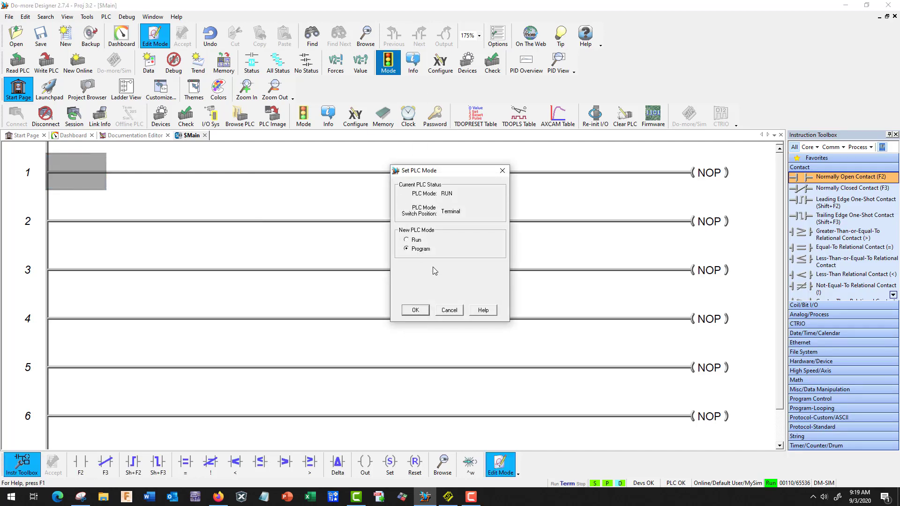
left_click(416, 310)
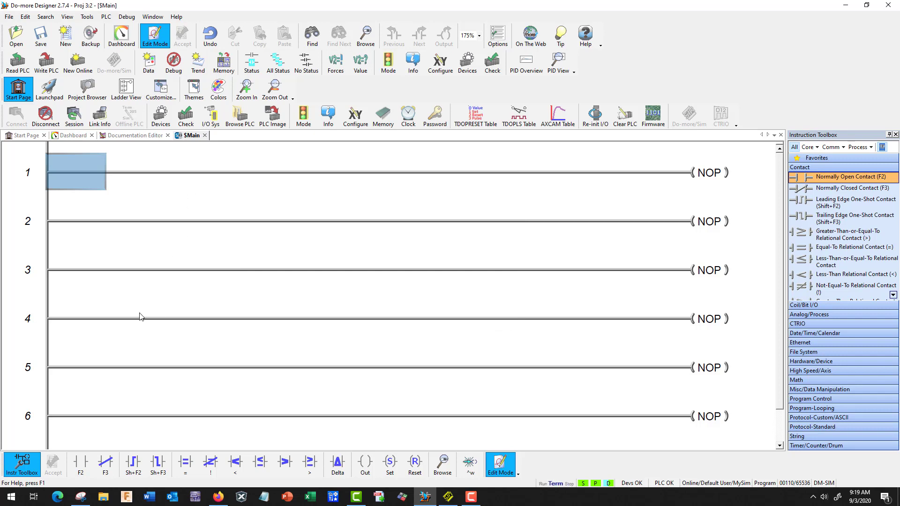
Insert a normally open X0 contact nicknamed PB0 at the start of rung 1.
left_click(81, 465)
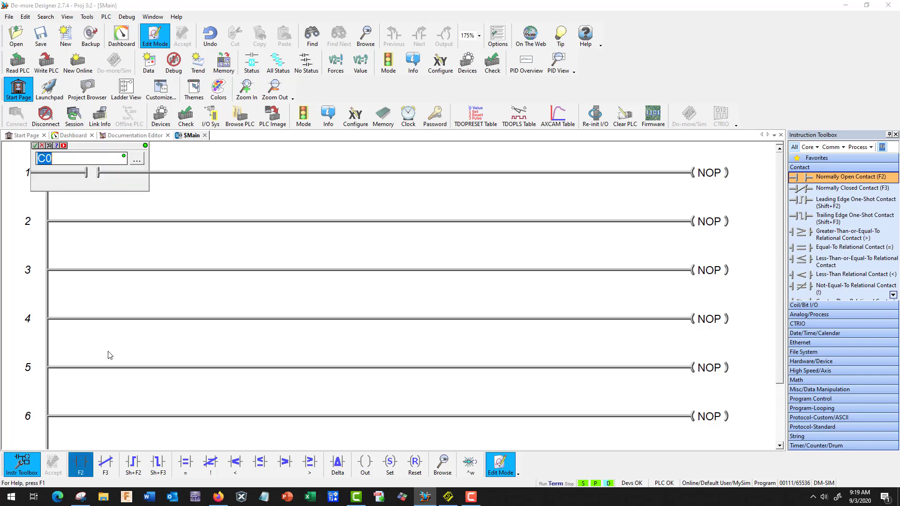
key("Left")
key("shift+Right")
type("x")
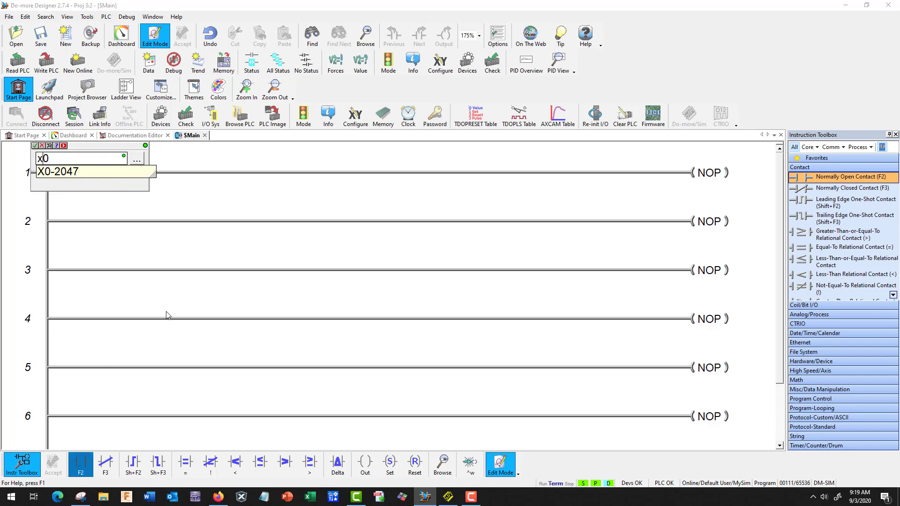
key("F9")
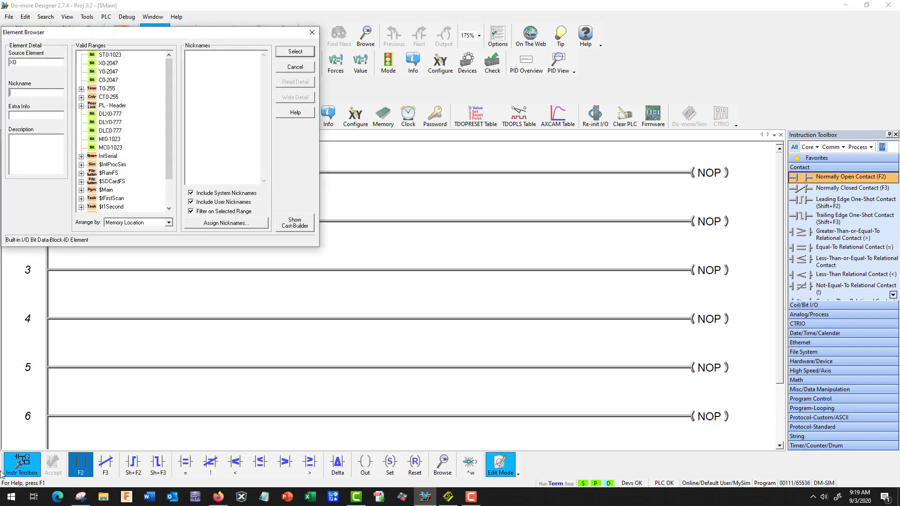
type("PB0")
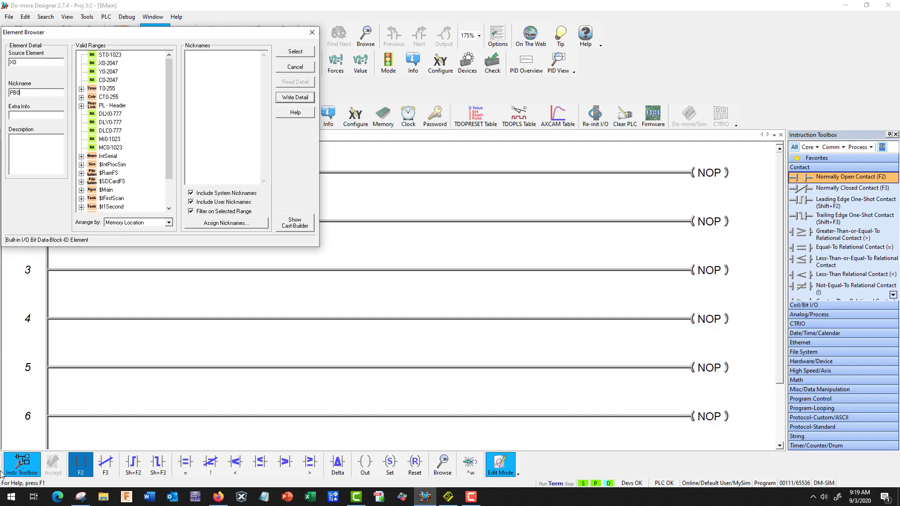
left_click(295, 97)
left_click(296, 52)
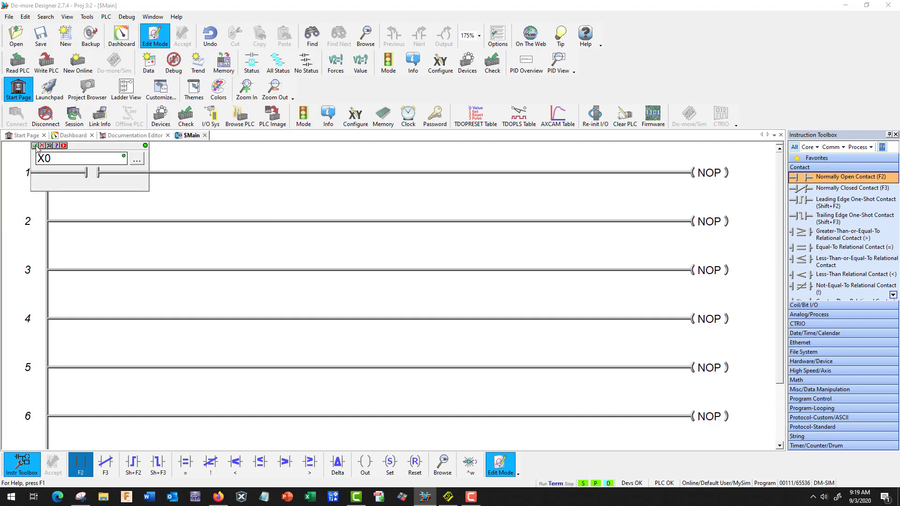
key("Return")
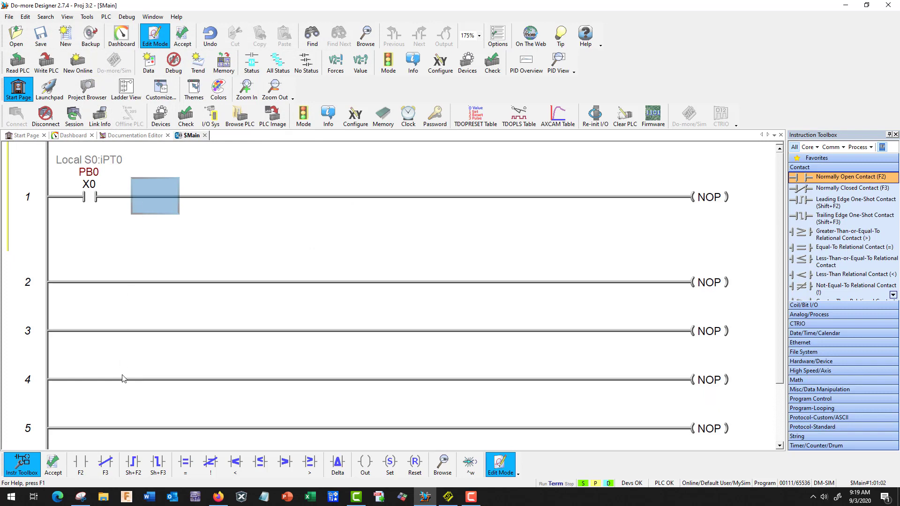
Add a normally open X1 contact nicknamed PB1 in series after X0.
left_click(80, 463)
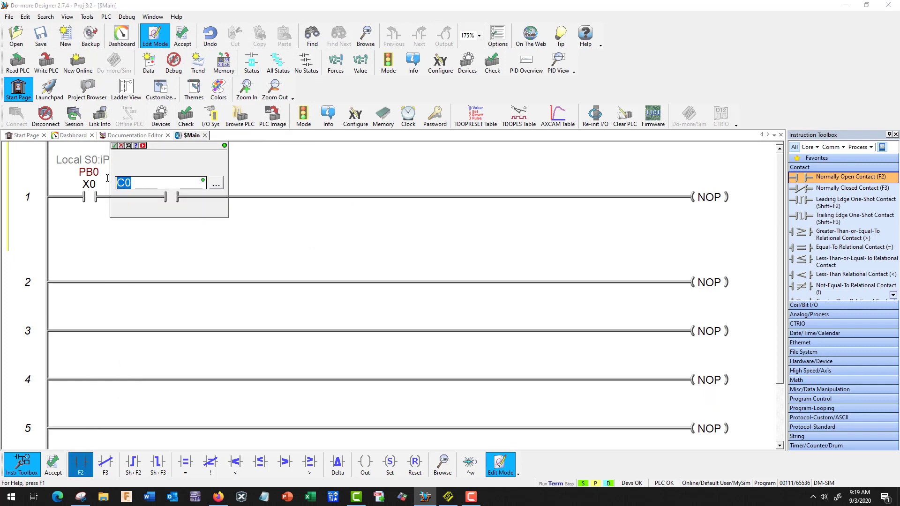
type("x1")
left_click(128, 146)
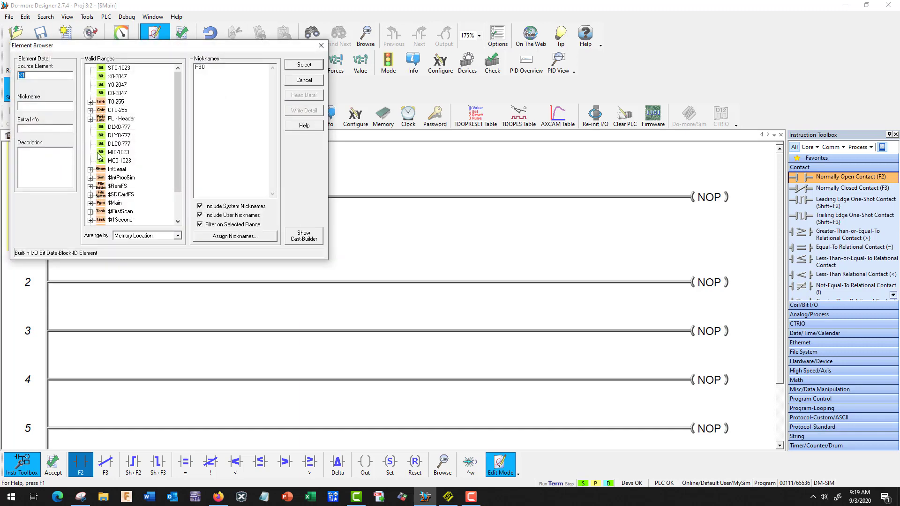
left_click(40, 105)
type("PB1")
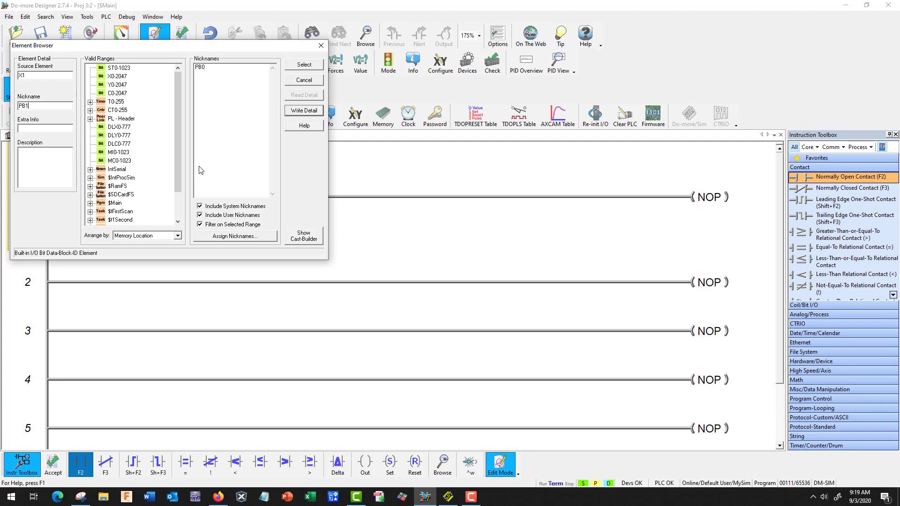
left_click(303, 112)
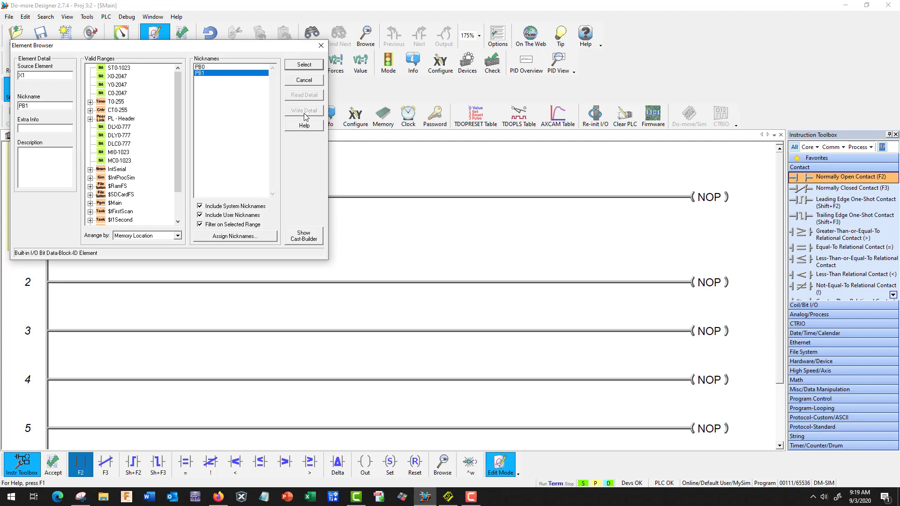
left_click(313, 65)
left_click(115, 146)
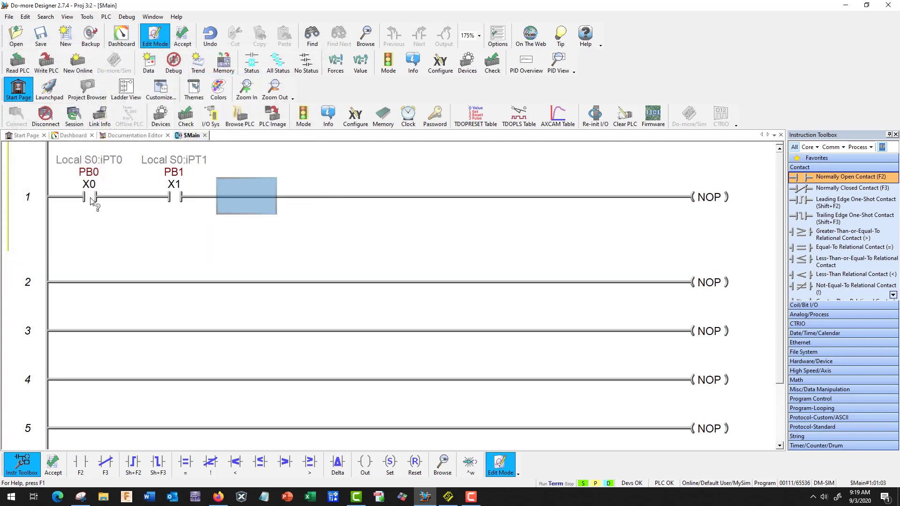
End rung 1 with an OUT coil addressed Y0 and nicknamed Lamp_0.
double_click(703, 201)
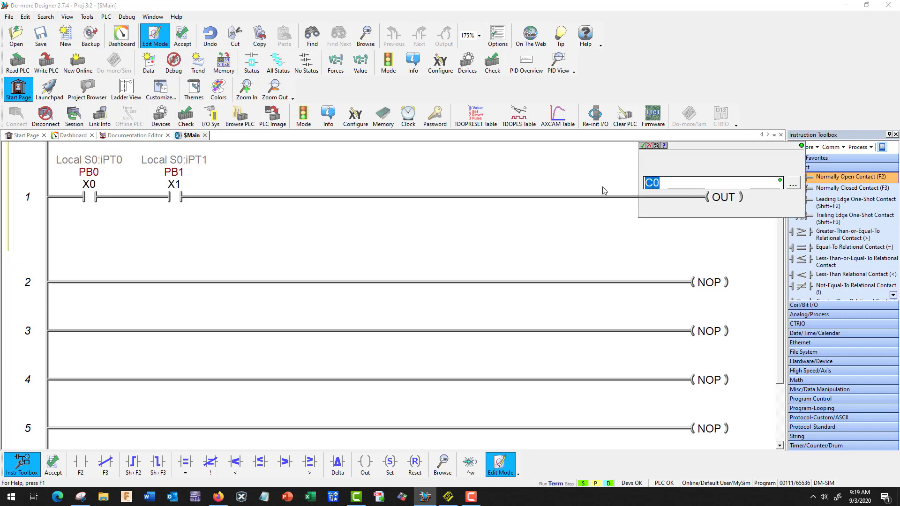
type("y0")
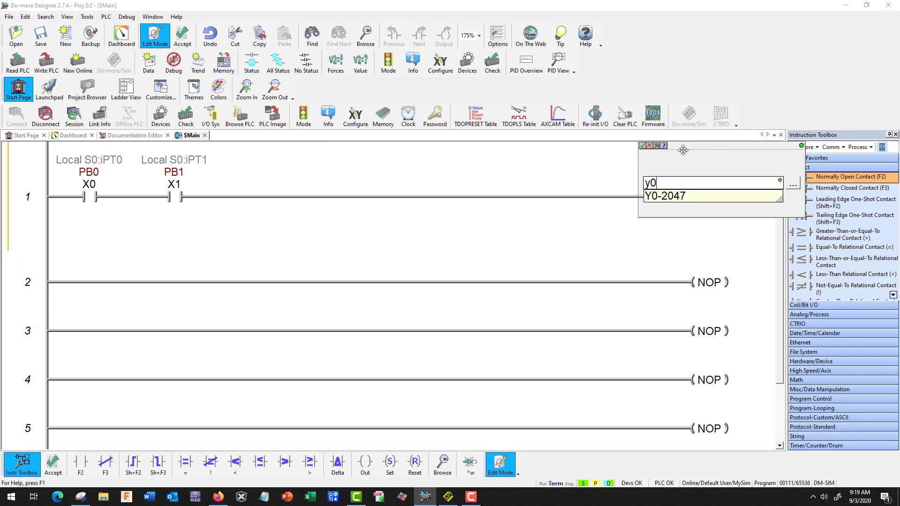
left_click(657, 146)
left_click(583, 106)
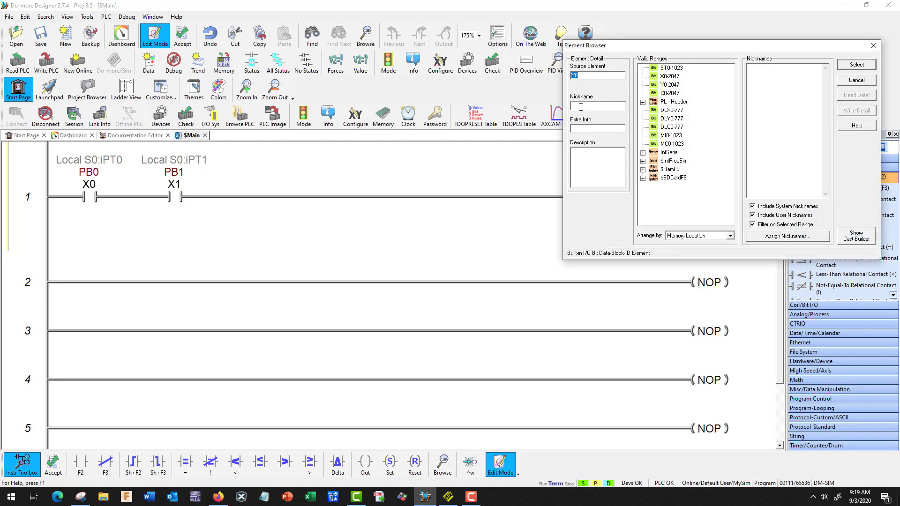
type("Lamp_0")
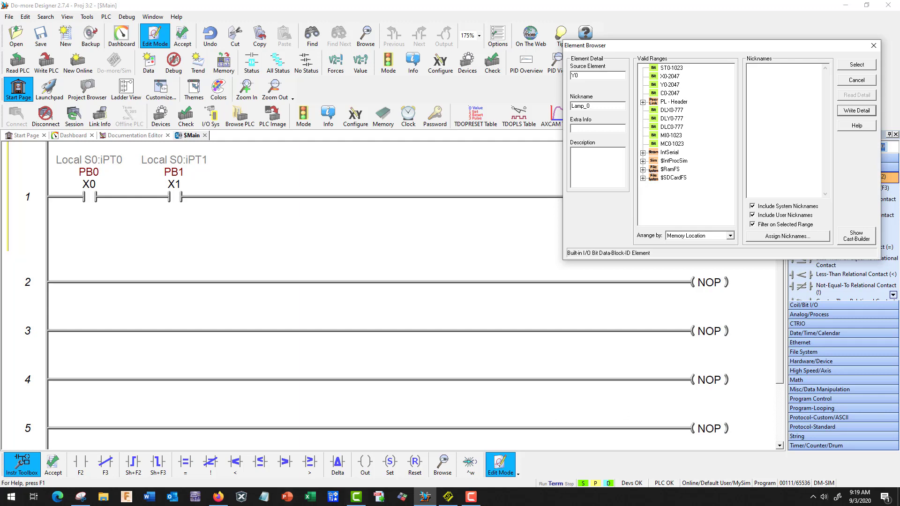
left_click(852, 112)
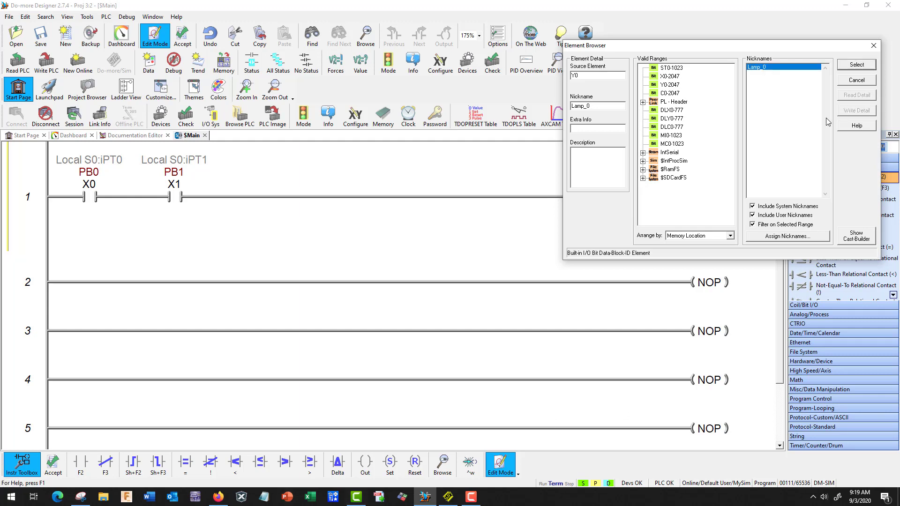
left_click(856, 65)
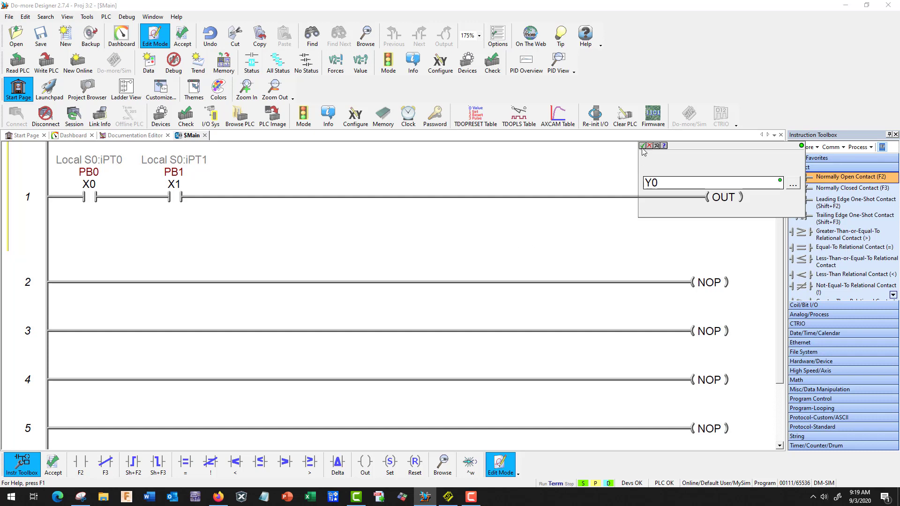
key("Return")
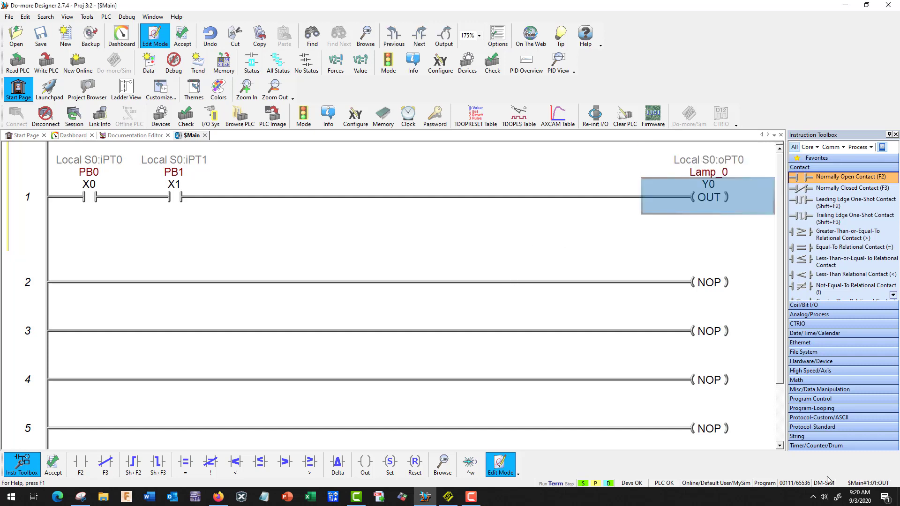
left_click(824, 497)
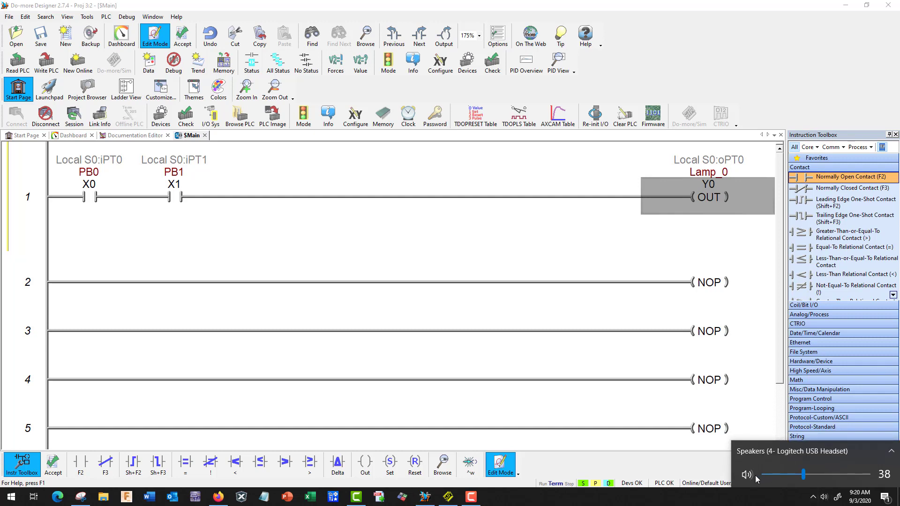
left_click(645, 228)
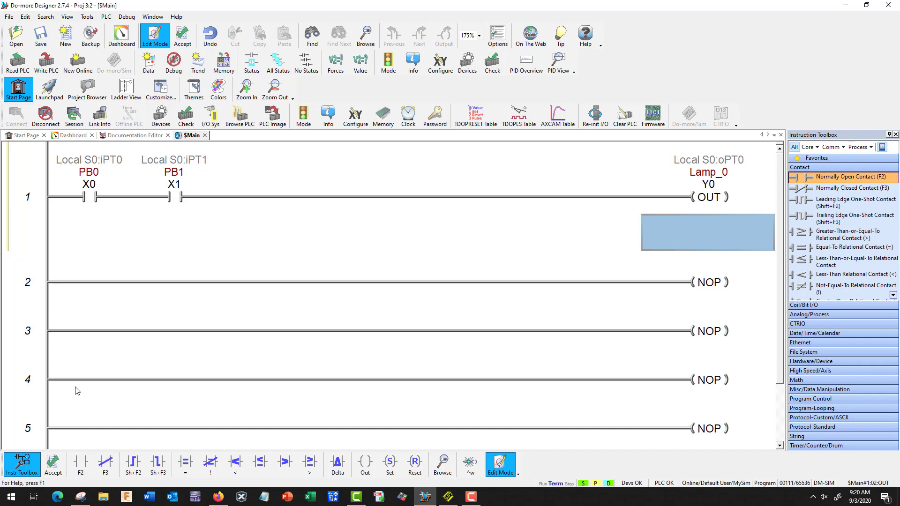
Place a normally open X2 contact nicknamed PB2 at the start of rung 2.
left_click(86, 286)
left_click(81, 463)
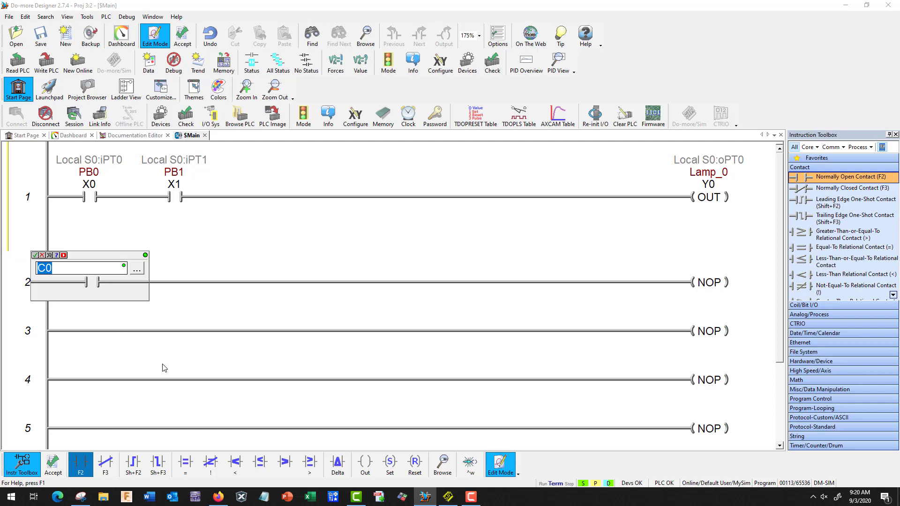
type("X2")
left_click(137, 269)
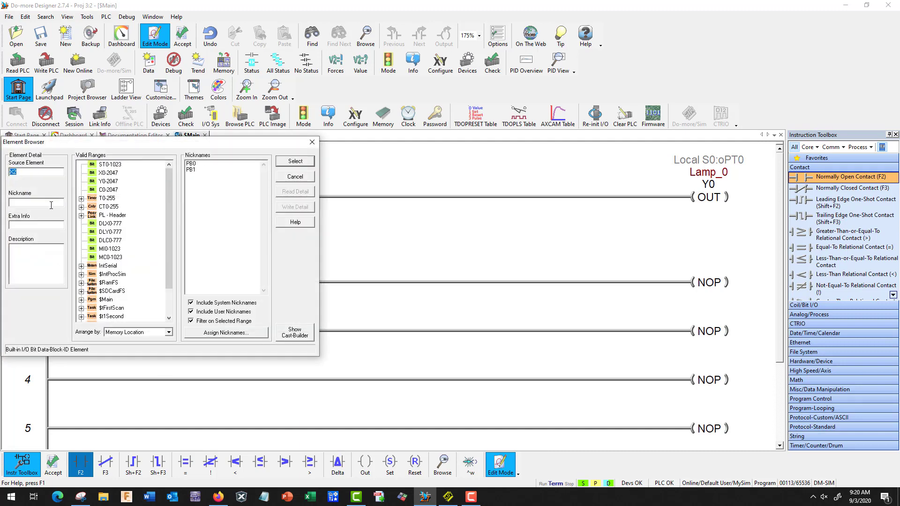
key("Tab")
type("P")
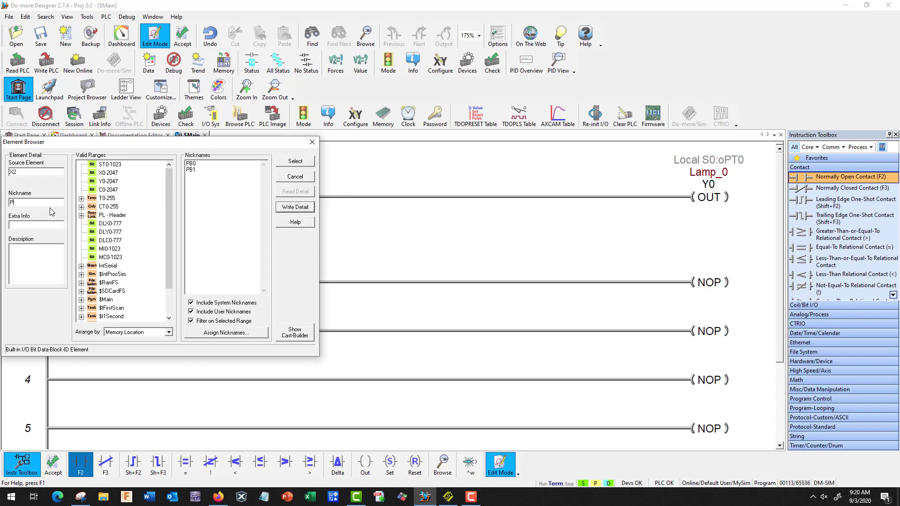
type("B2")
left_click(294, 208)
left_click(295, 161)
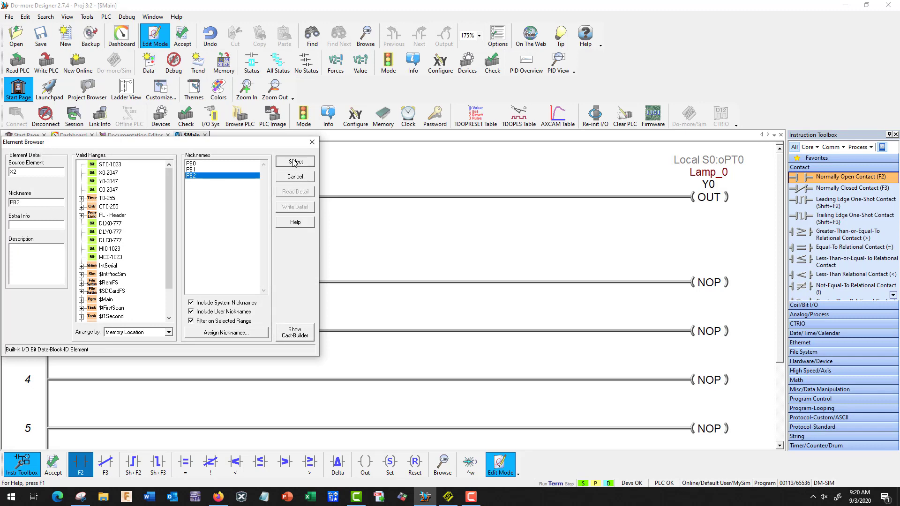
left_click(36, 256)
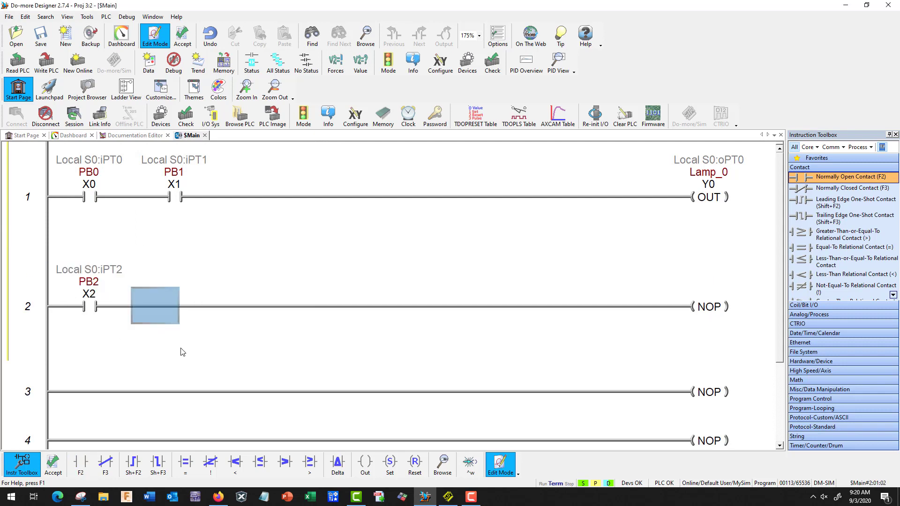
Insert a normally open X3 contact nicknamed PB3 on the row below X2.
left_click(92, 340)
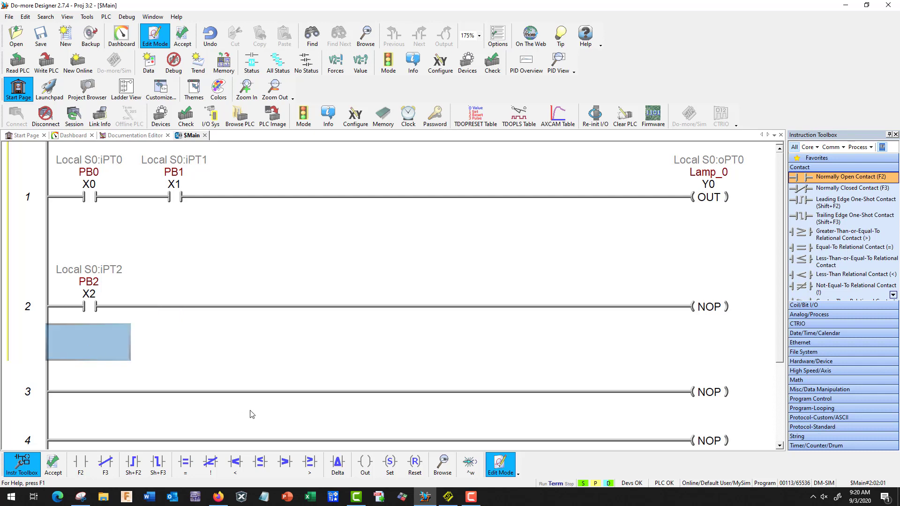
left_click(79, 466)
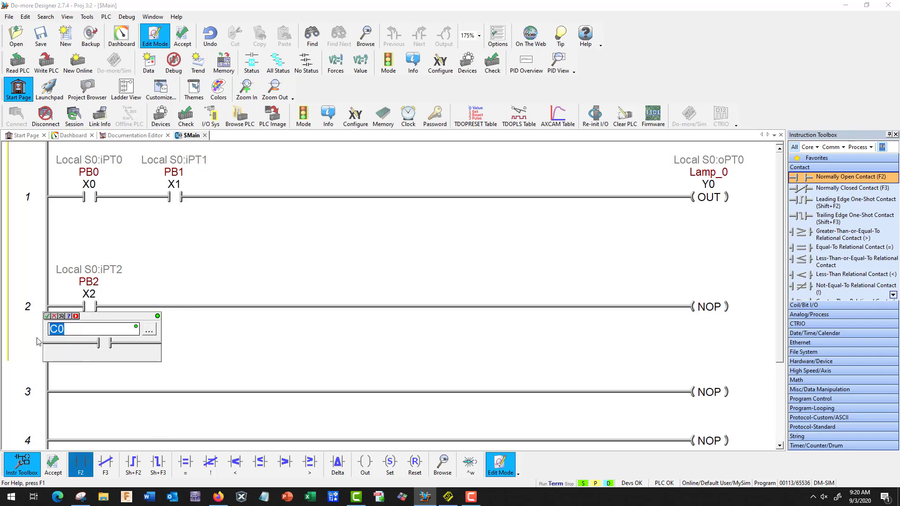
type("X3")
left_click(149, 330)
left_click(26, 263)
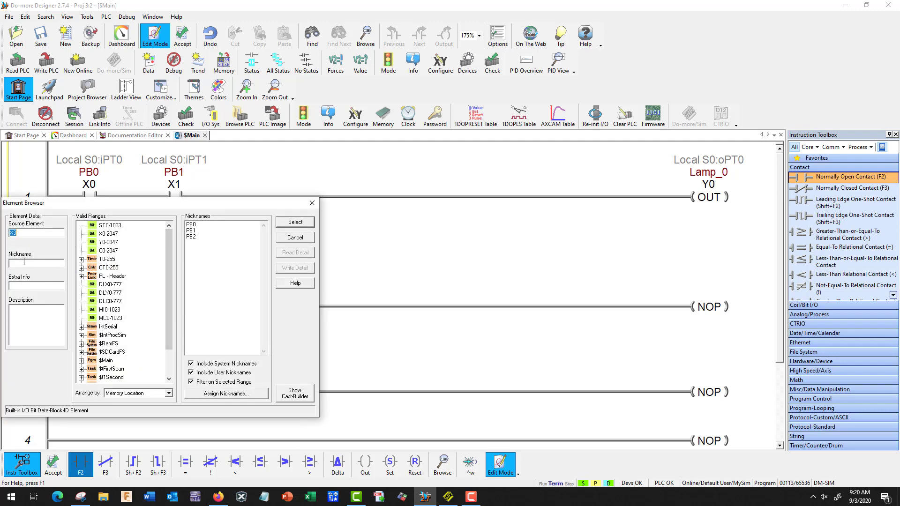
type("PB3")
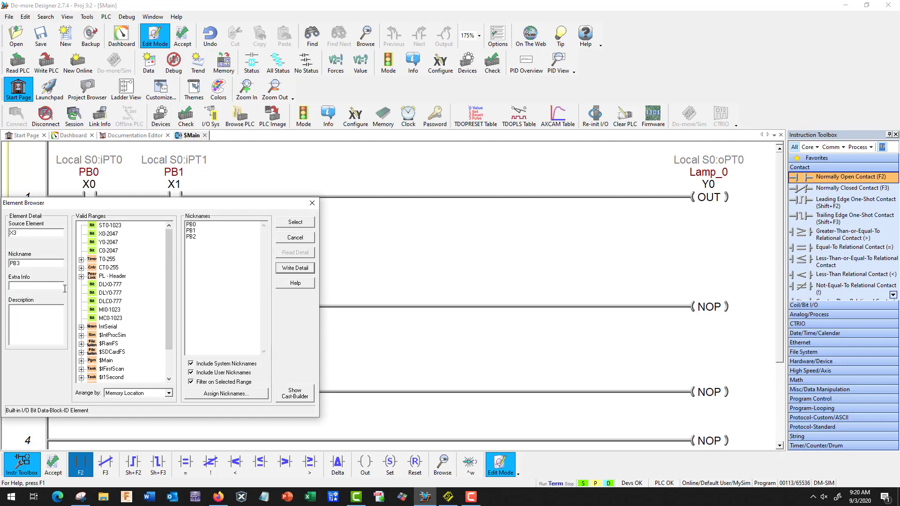
left_click(295, 268)
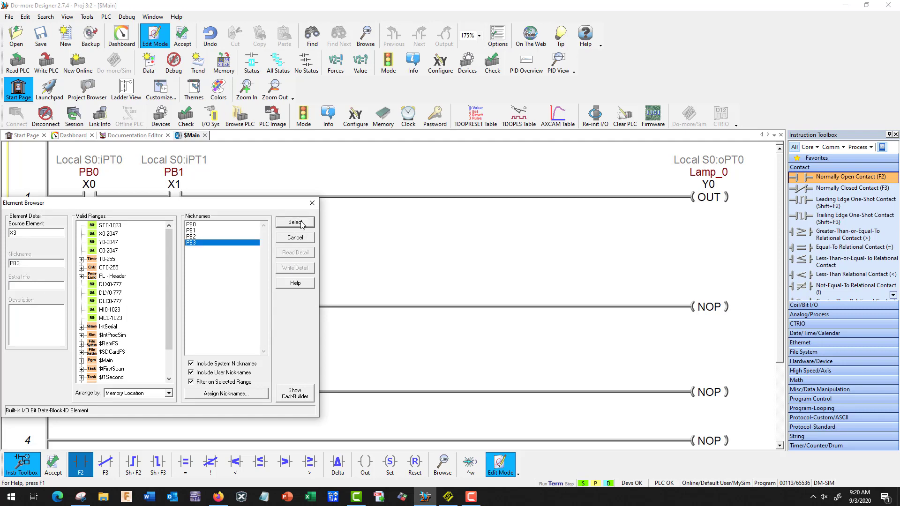
left_click(295, 222)
left_click(181, 371)
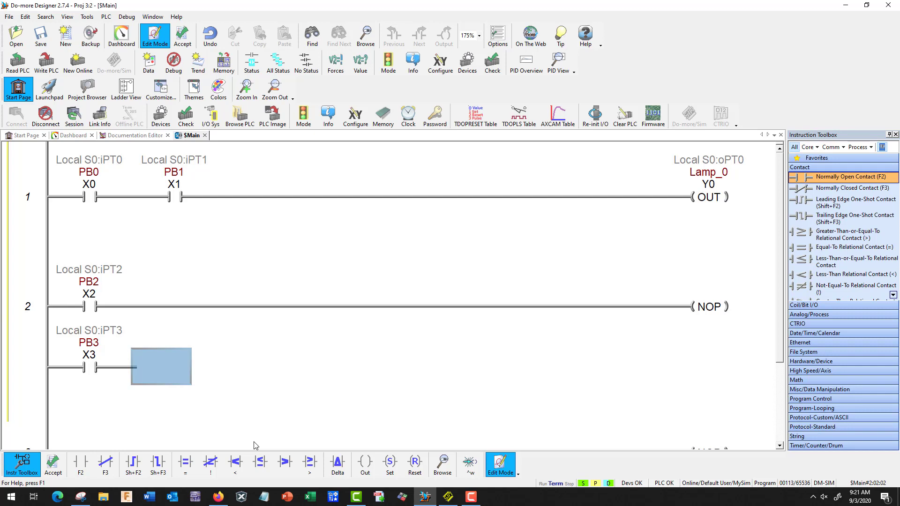
Wire the X3 branch up to rung 2 to form an OR with X2.
key("ctrl+Up")
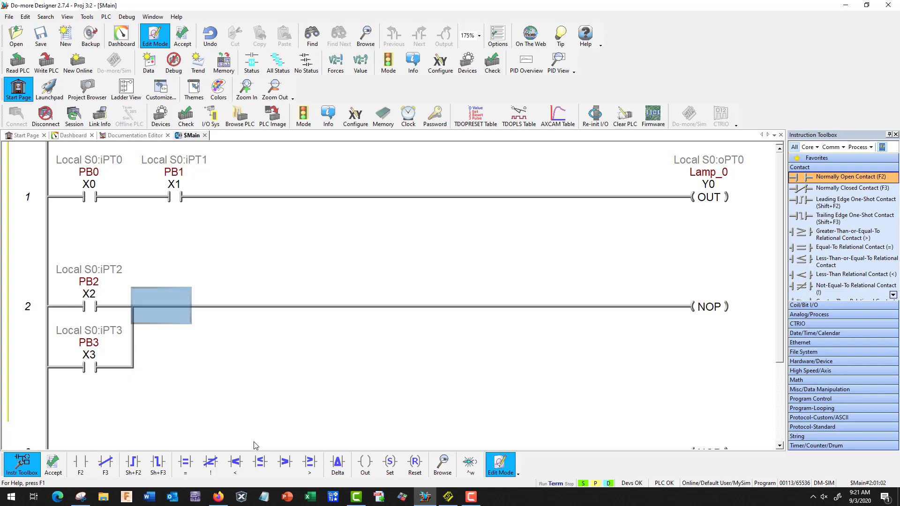
key("Left")
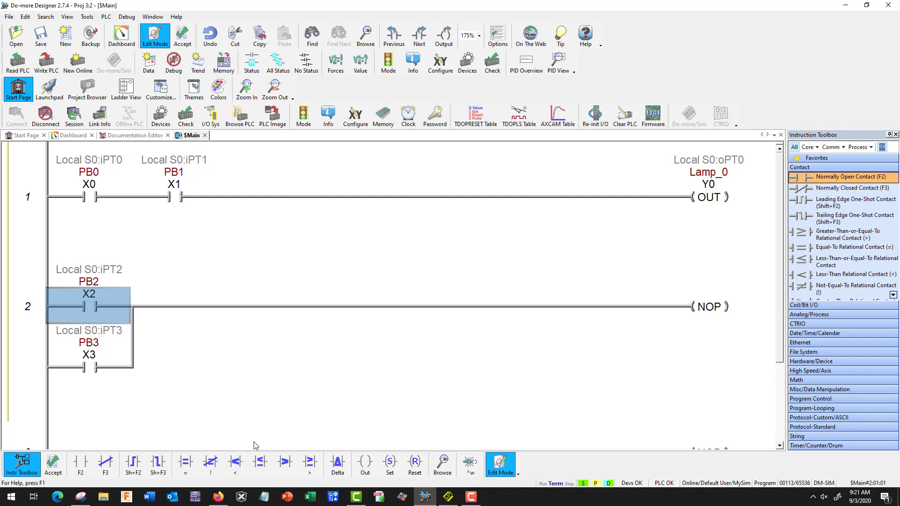
key("Down")
key("Right")
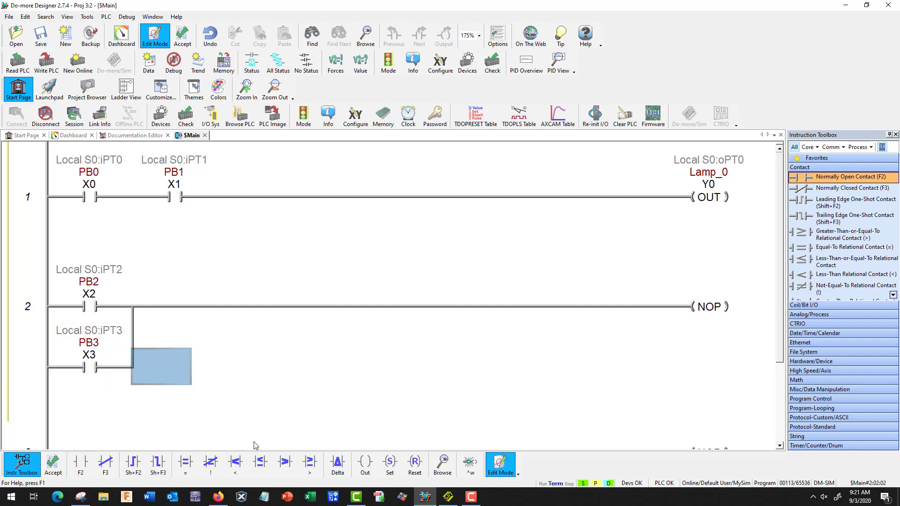
key("Up")
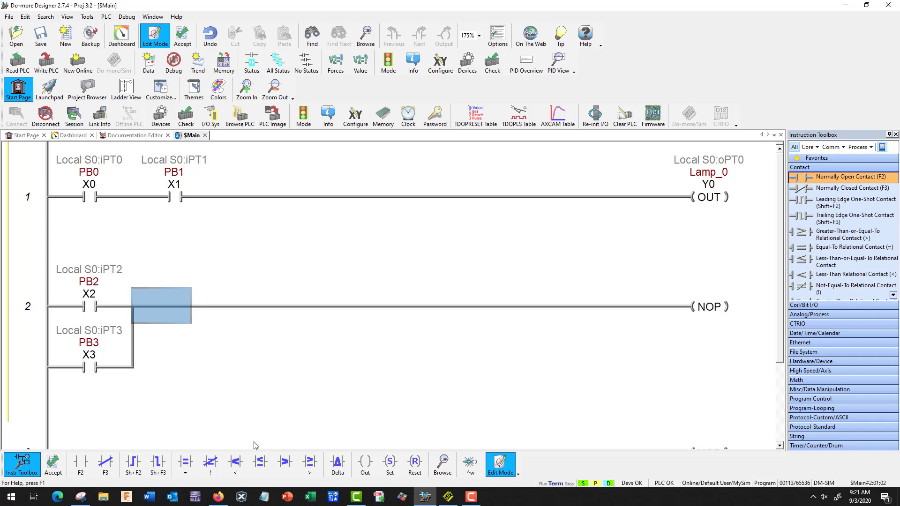
key("Down")
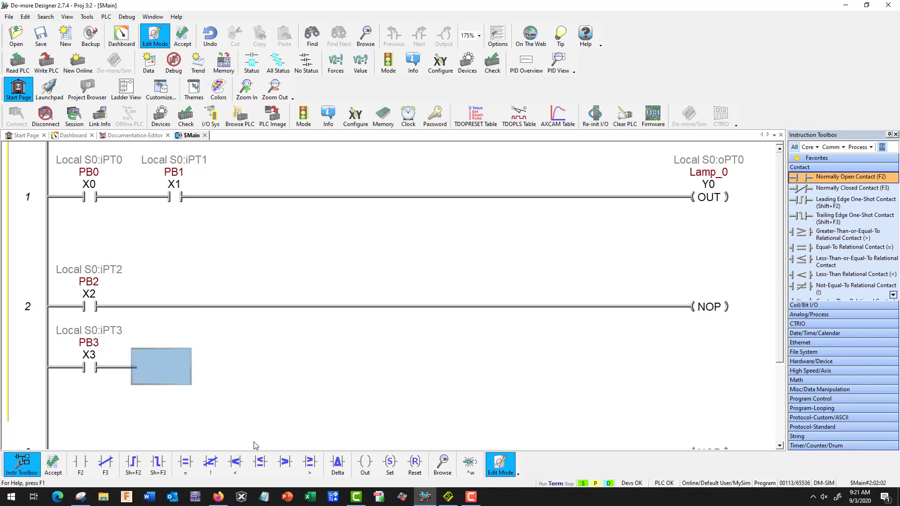
key("ctrl+Up")
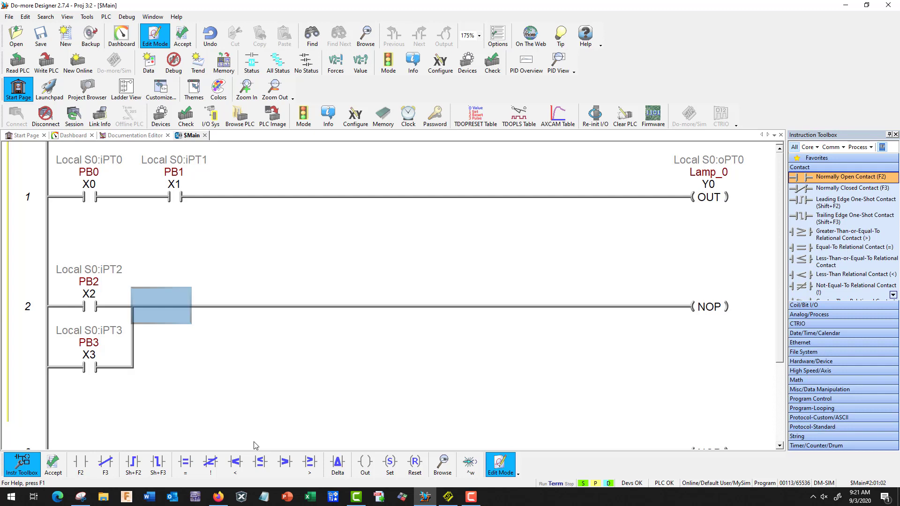
key("ctrl+Down")
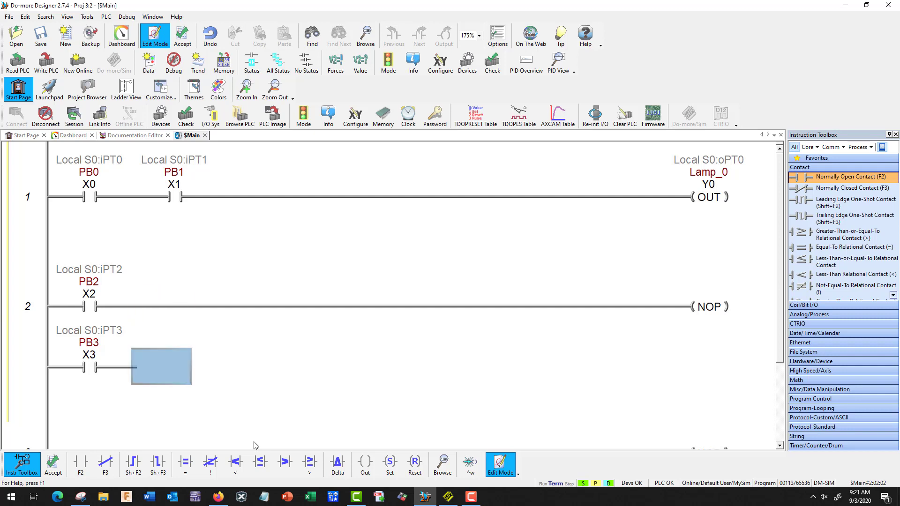
key("ctrl+Up")
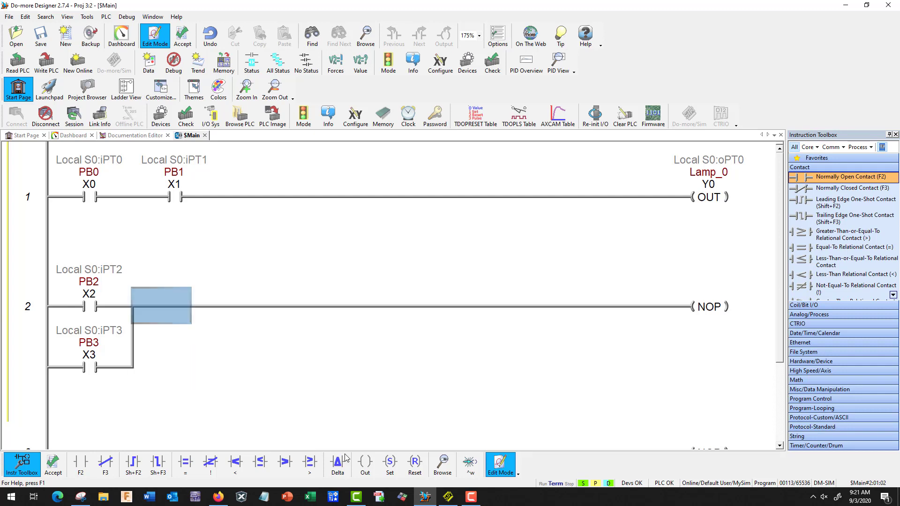
Replace rung 2's NOP with an OUT coil on Y1 nicknamed Lamp_1.
double_click(716, 306)
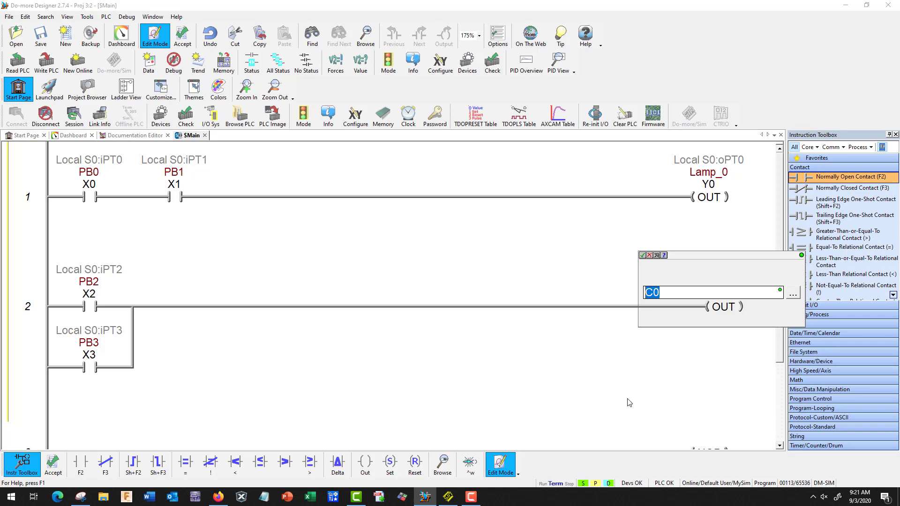
type("y1")
left_click(657, 255)
left_click(595, 217)
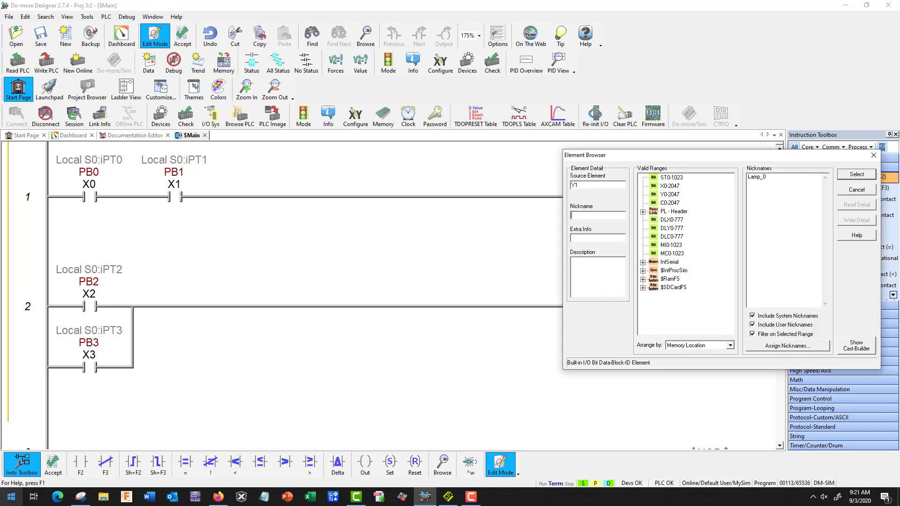
type("Lamp_1")
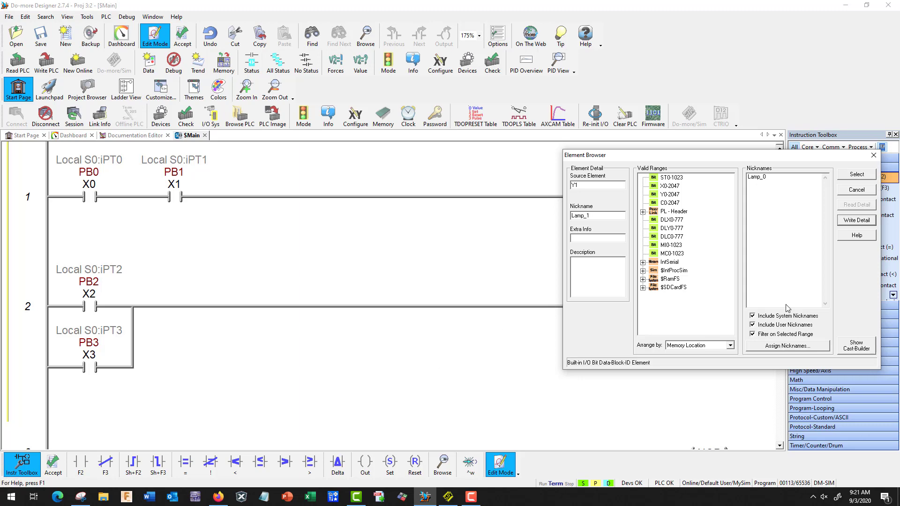
left_click(866, 219)
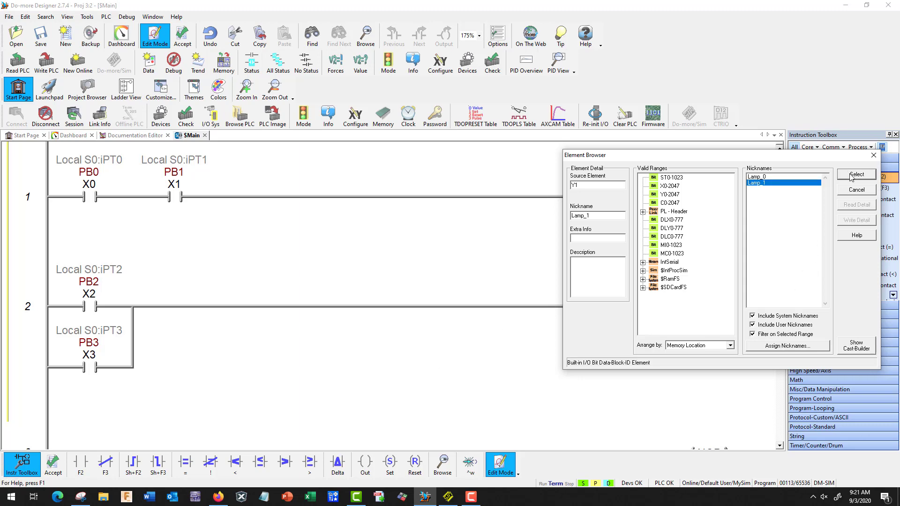
left_click(848, 175)
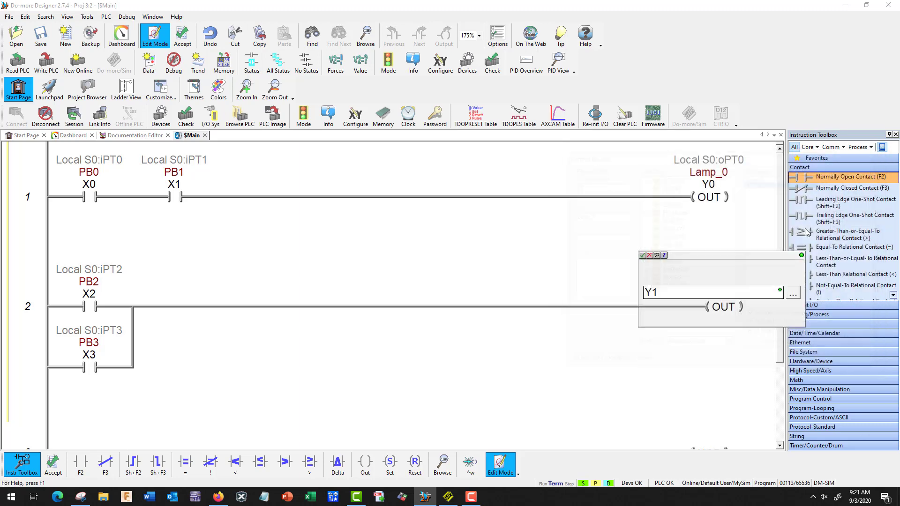
left_click(642, 256)
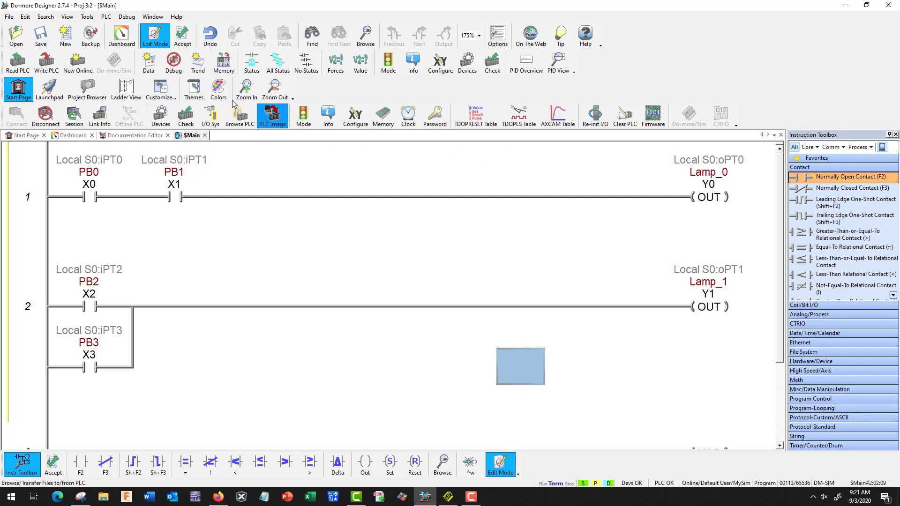
Accept the ladder edits and download the project to the PLC.
left_click(182, 36)
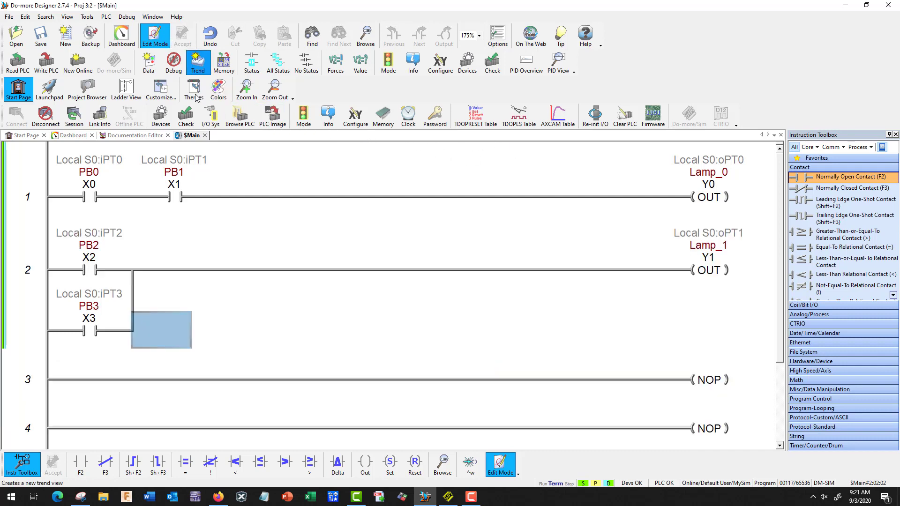
left_click(52, 70)
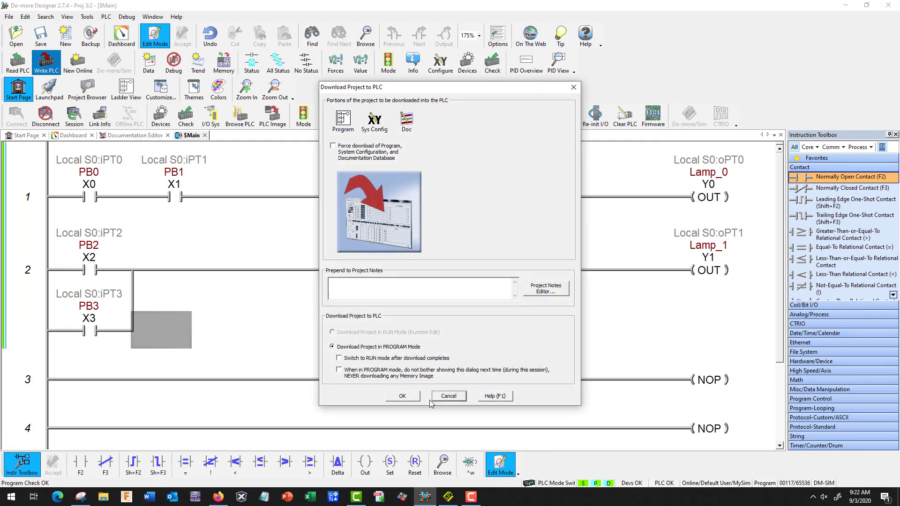
left_click(403, 398)
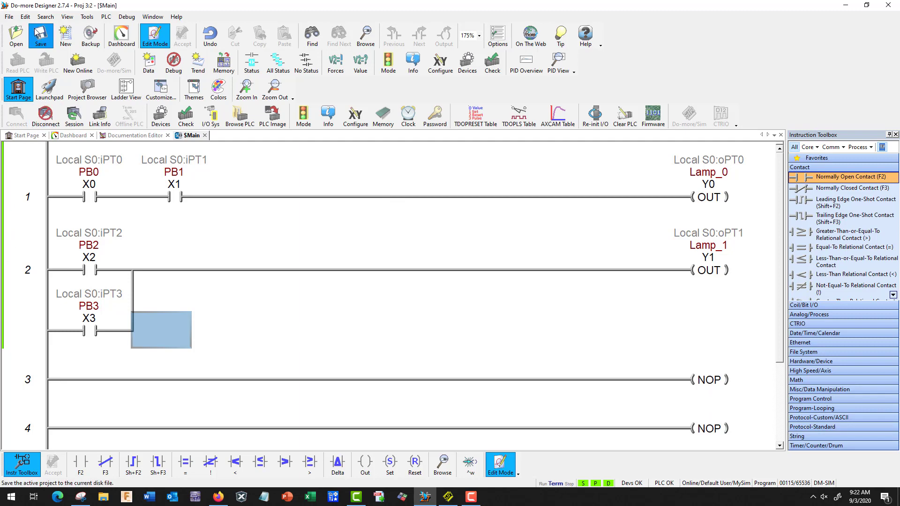
Save the project as Proj 4.dmd.
left_click(9, 16)
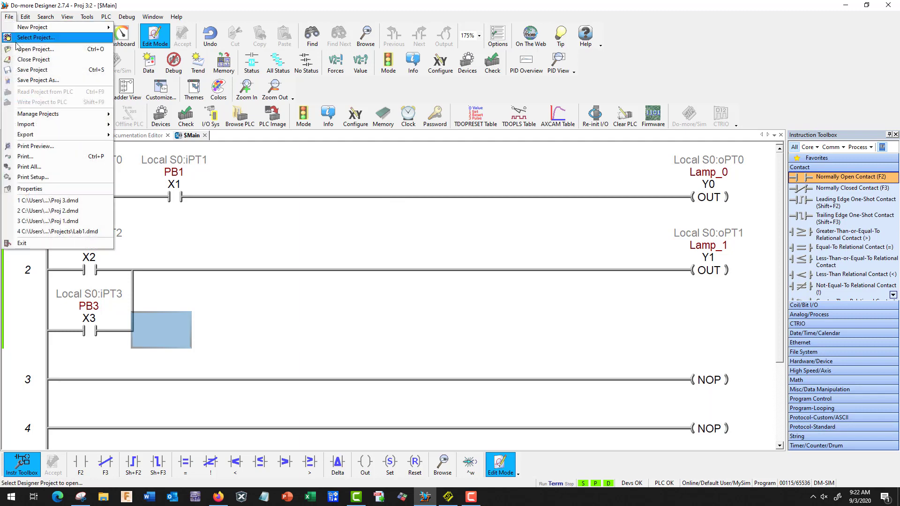
left_click(43, 80)
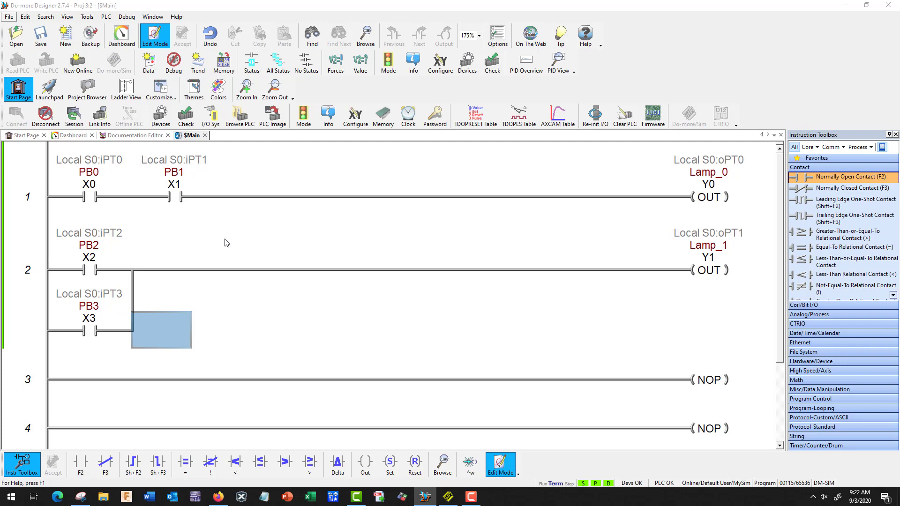
left_click(373, 329)
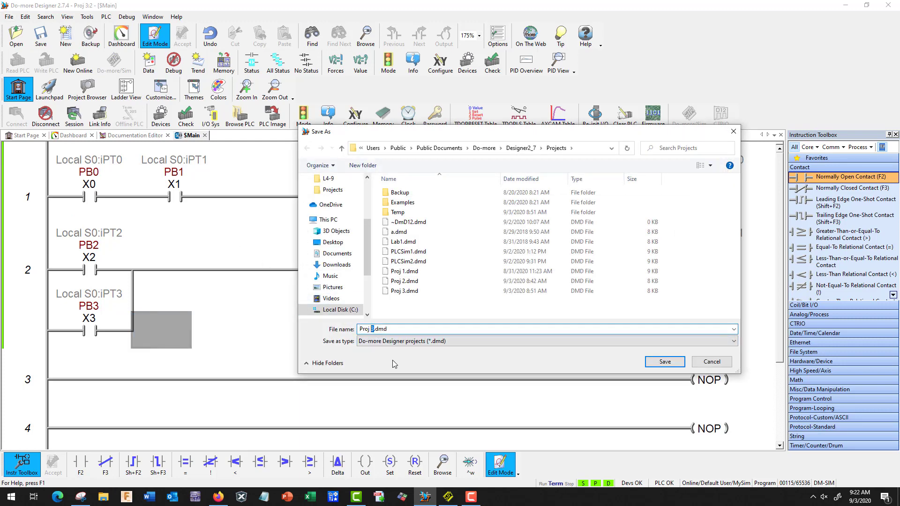
type("4")
left_click(665, 362)
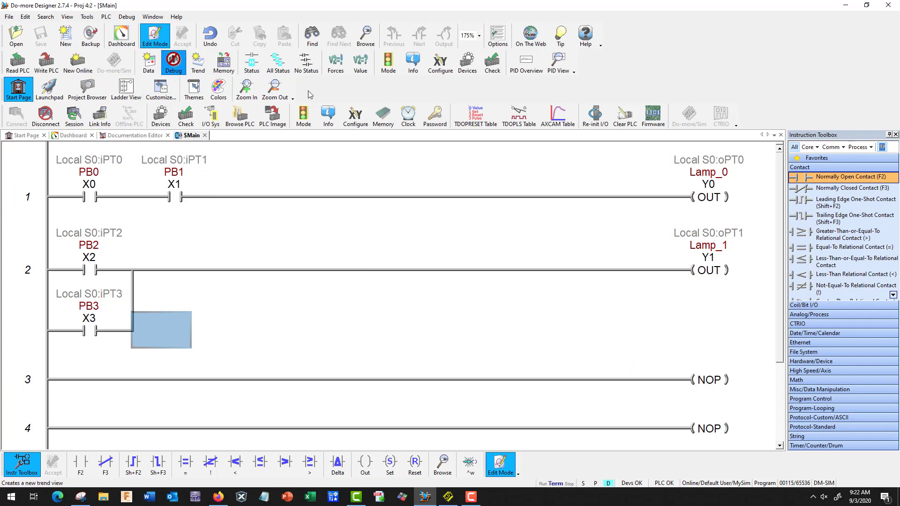
Switch the PLC to Run mode.
left_click(388, 63)
left_click(418, 240)
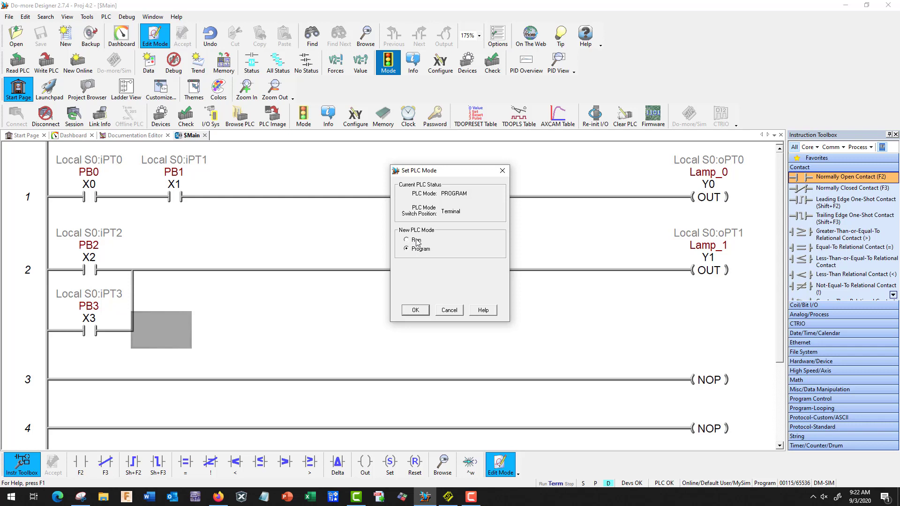
left_click(415, 311)
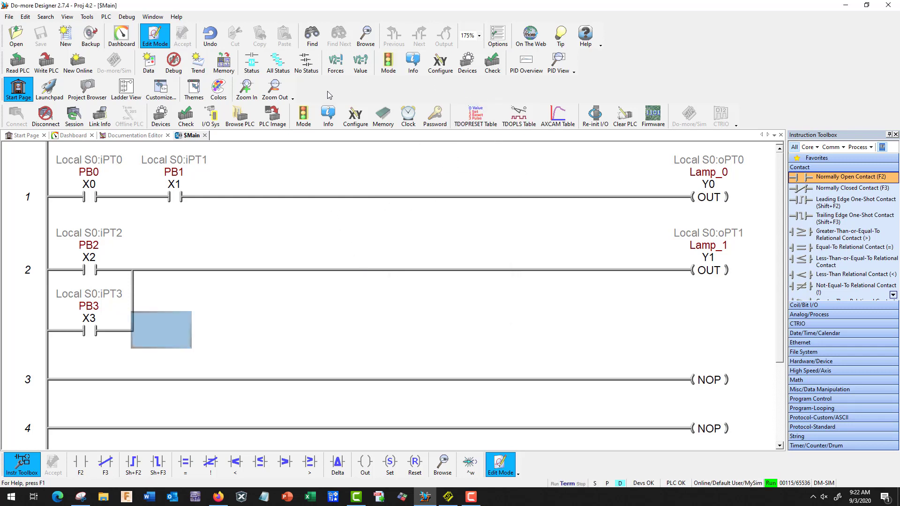
Turn on Status power flow and place the Do-more Simulator beside the rungs.
left_click(251, 63)
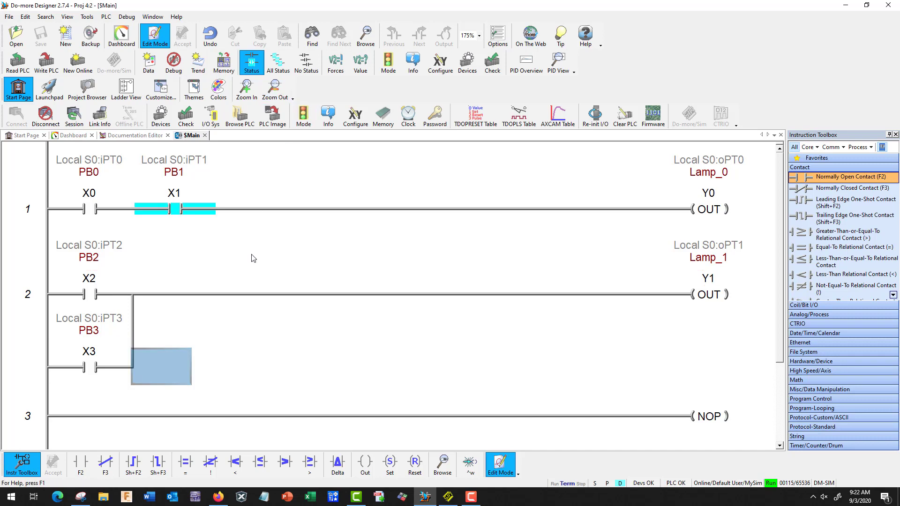
key("Right")
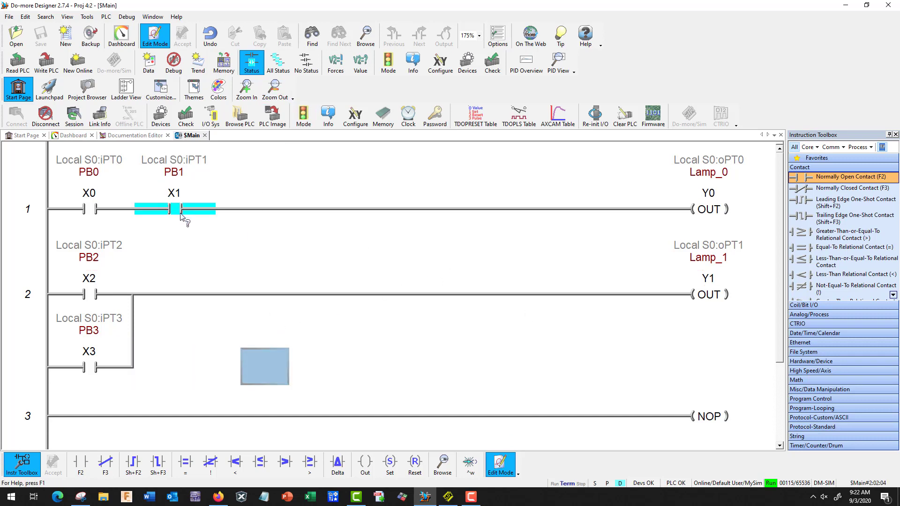
left_click(448, 497)
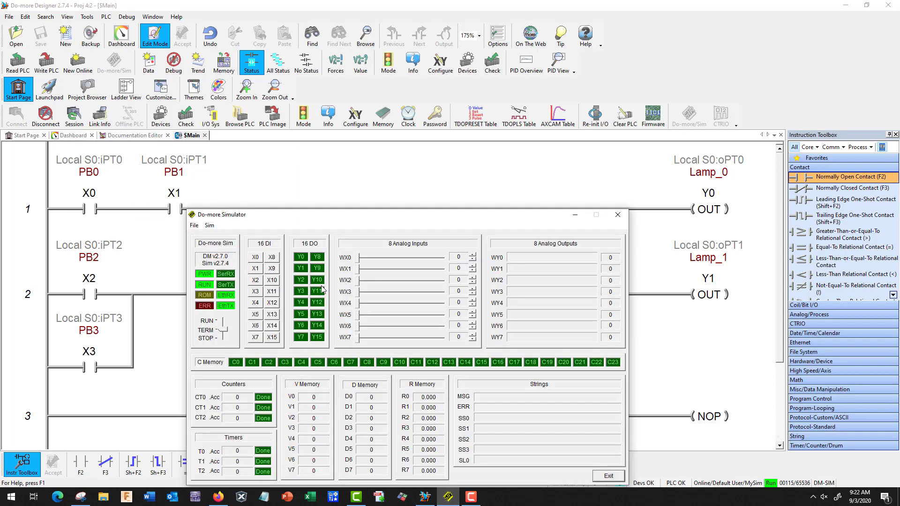
mouse_move(351, 222)
left_mouse_down()
mouse_move(454, 225)
mouse_move(541, 364)
mouse_move(527, 347)
left_mouse_up()
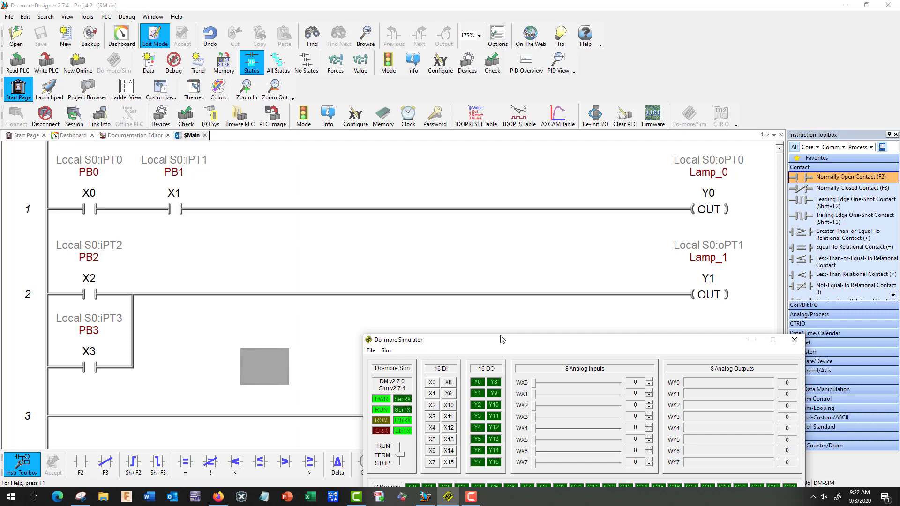
left_click(430, 385)
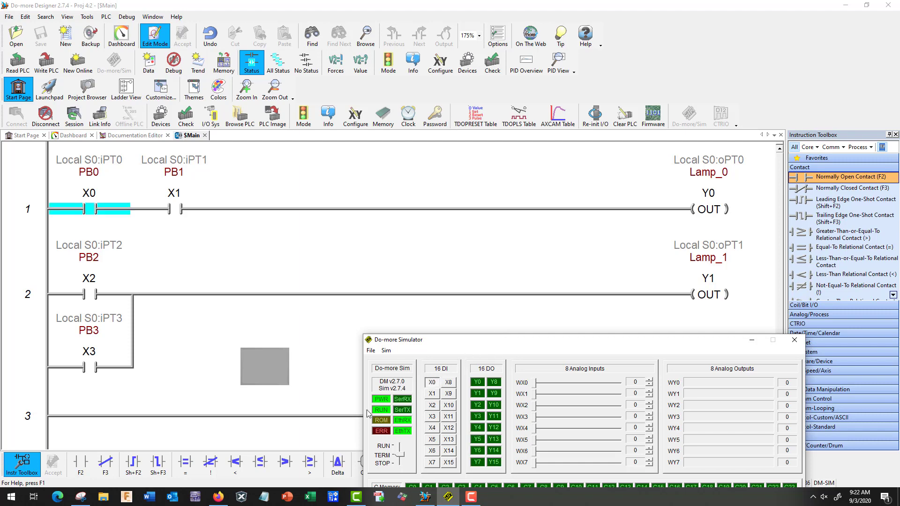
left_click(100, 215)
left_click(432, 396)
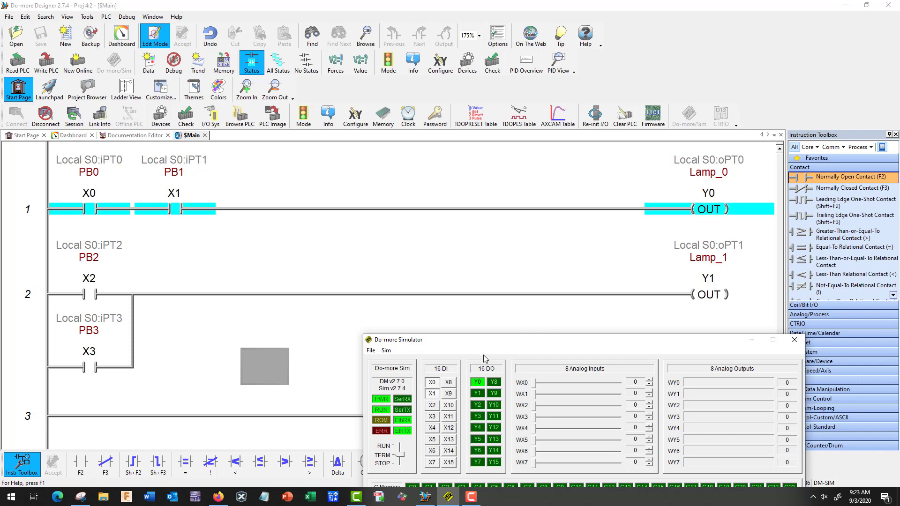
left_click(432, 395)
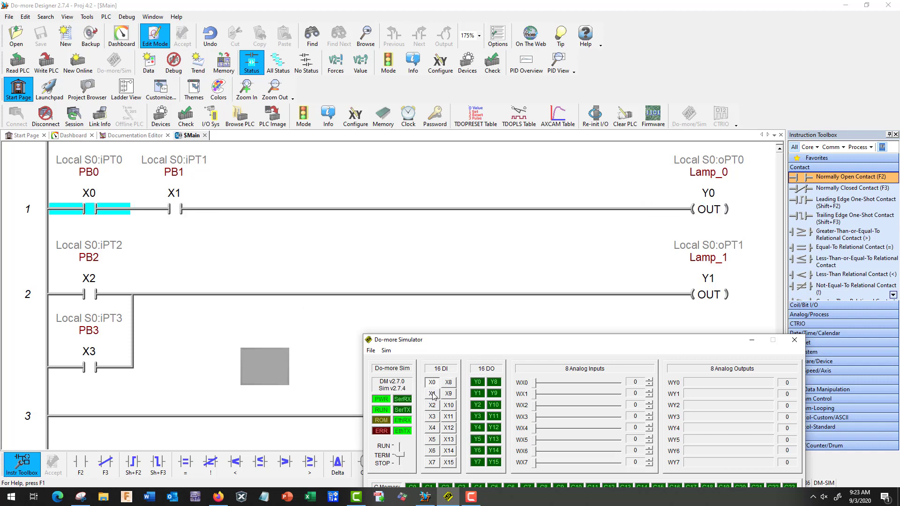
left_click(433, 396)
left_click(435, 384)
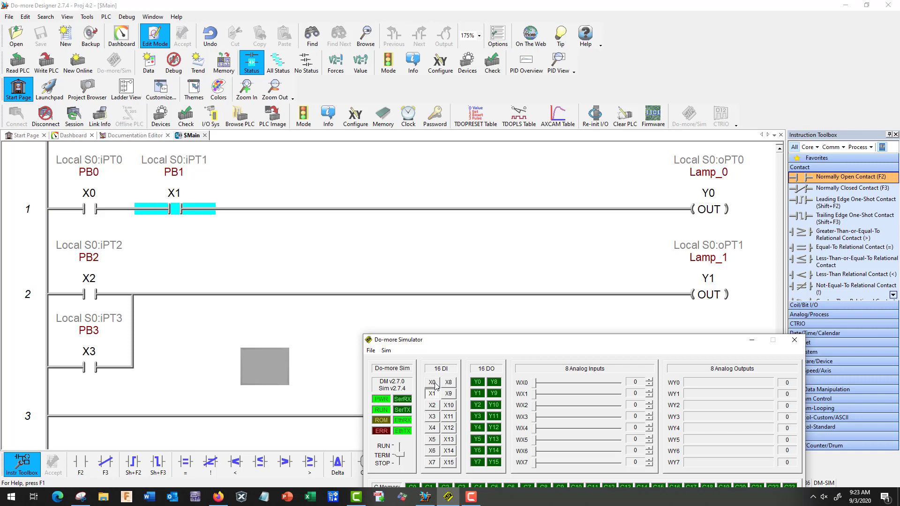
left_click(435, 385)
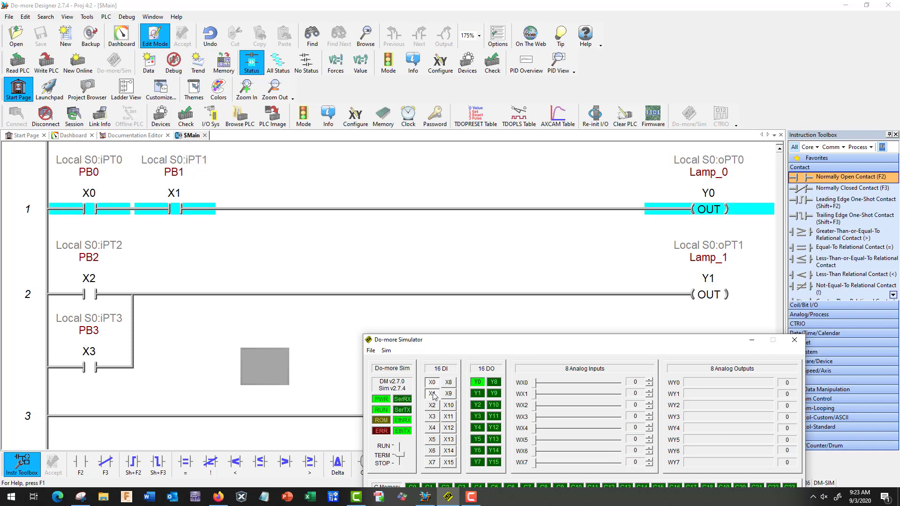
left_click(432, 395)
left_click(433, 395)
left_click(434, 383)
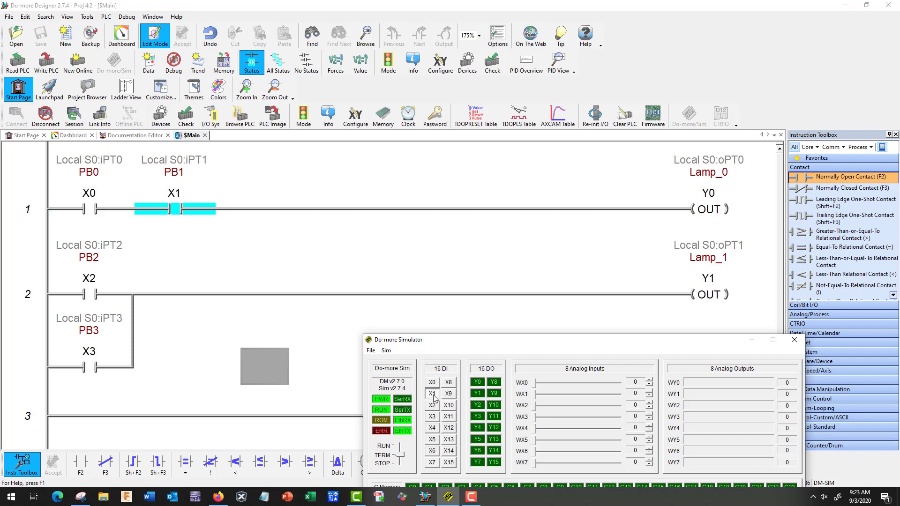
Toggle X2 on and off, then turn on X3 and X2 to light Lamp_1.
left_click_drag(511, 344, 514, 353)
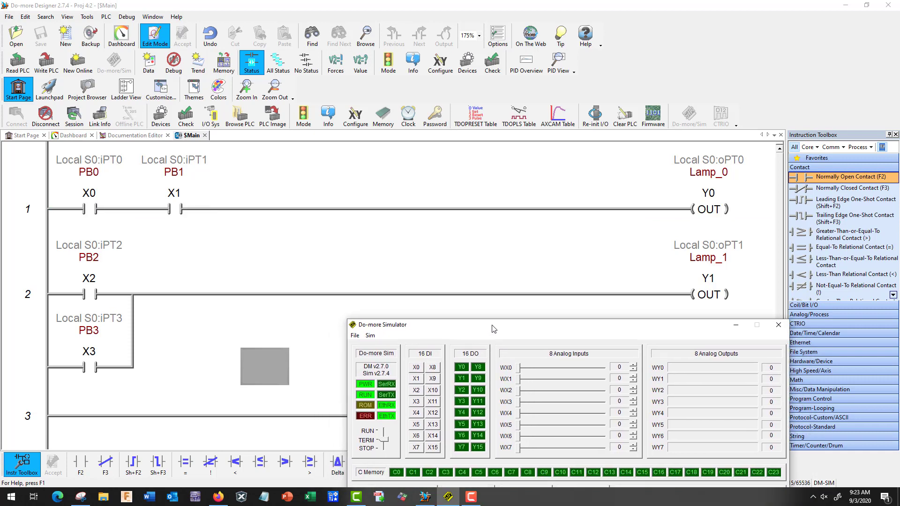
left_click(436, 415)
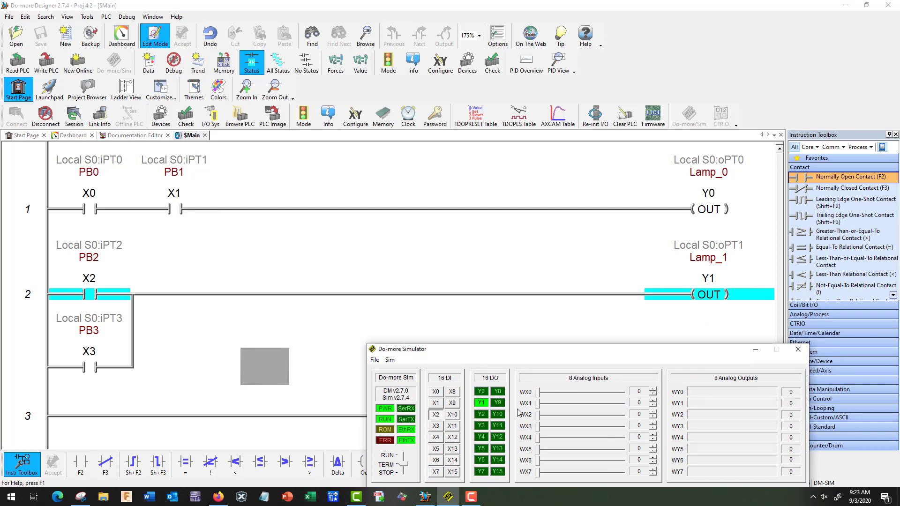
left_click(438, 415)
left_click(437, 426)
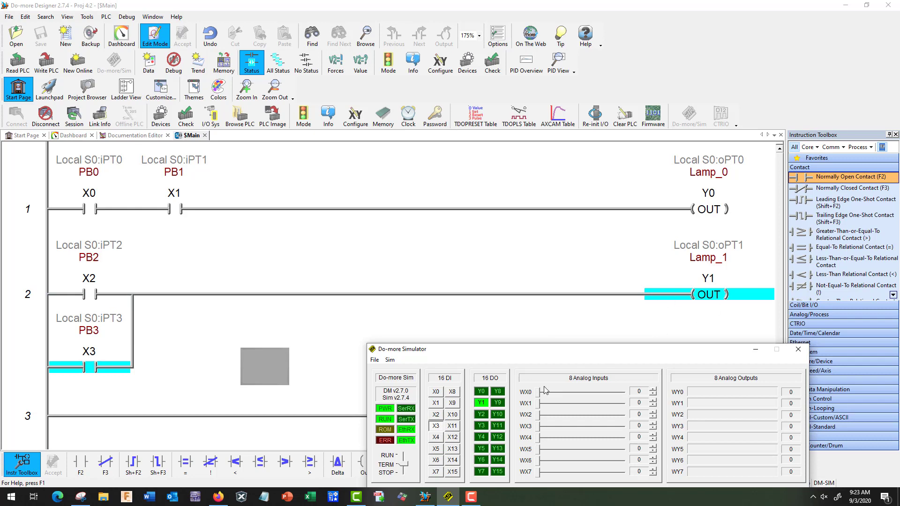
left_click(436, 415)
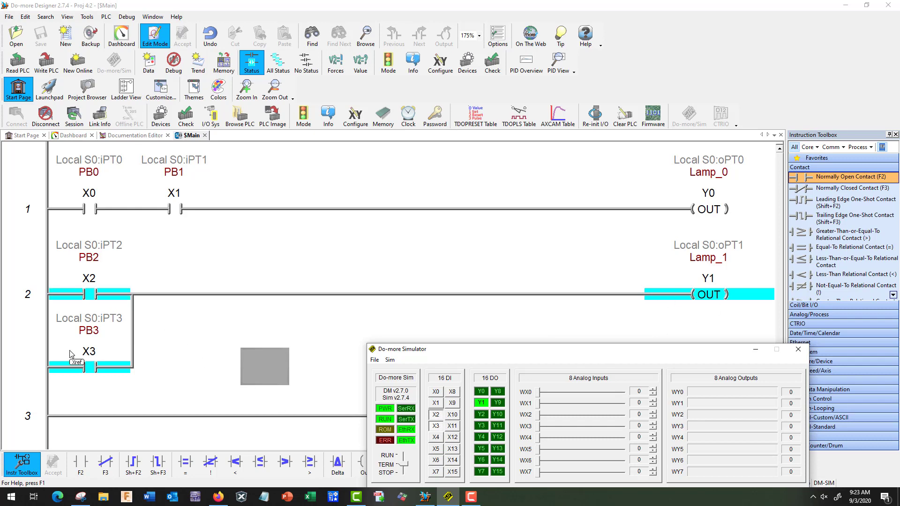